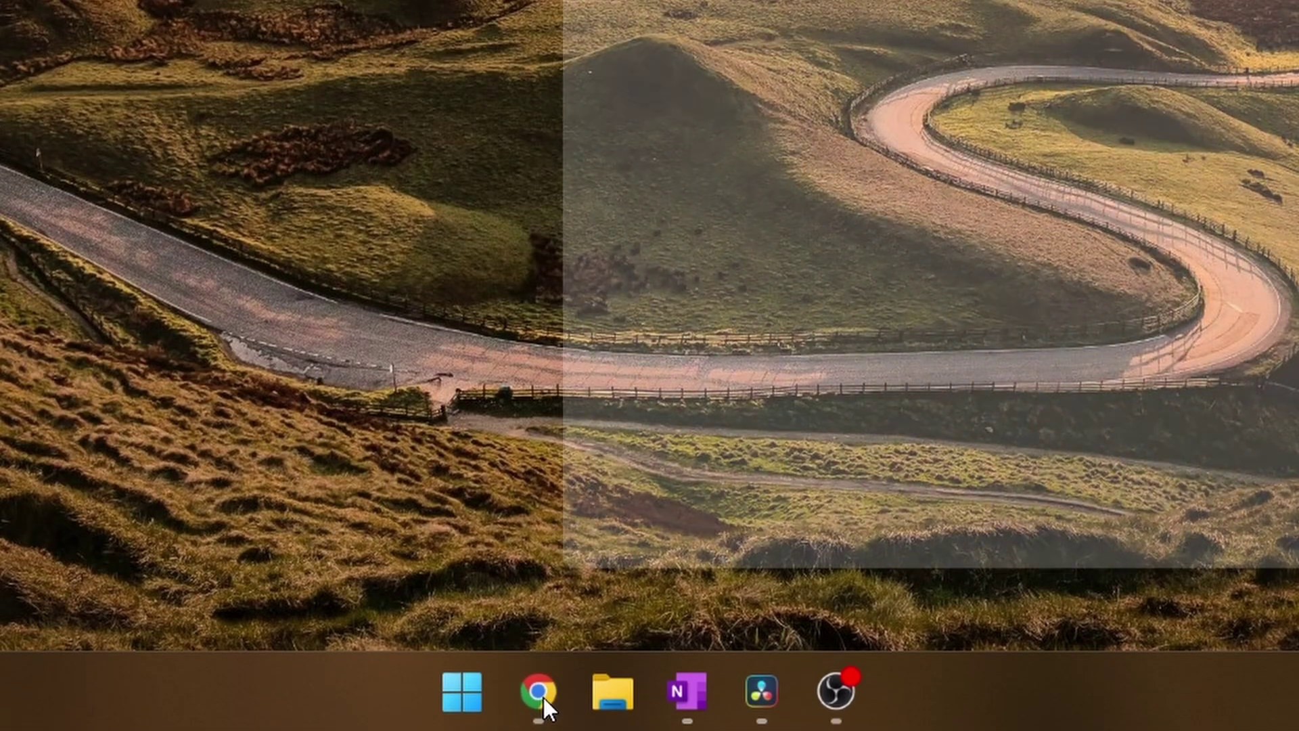
Restore the Chrome window from its taskbar icon
left_click(542, 698)
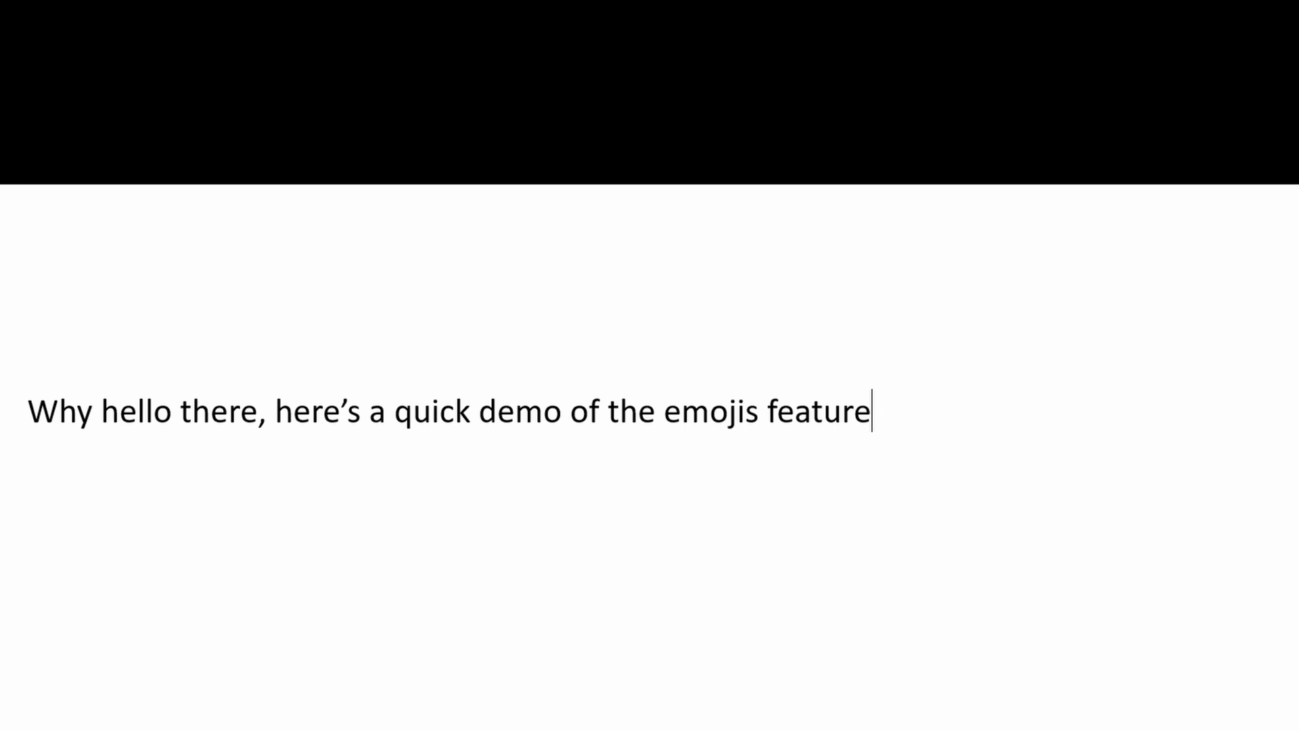
Bring up the emoji panel in Notepad with Win + period
key("super+period")
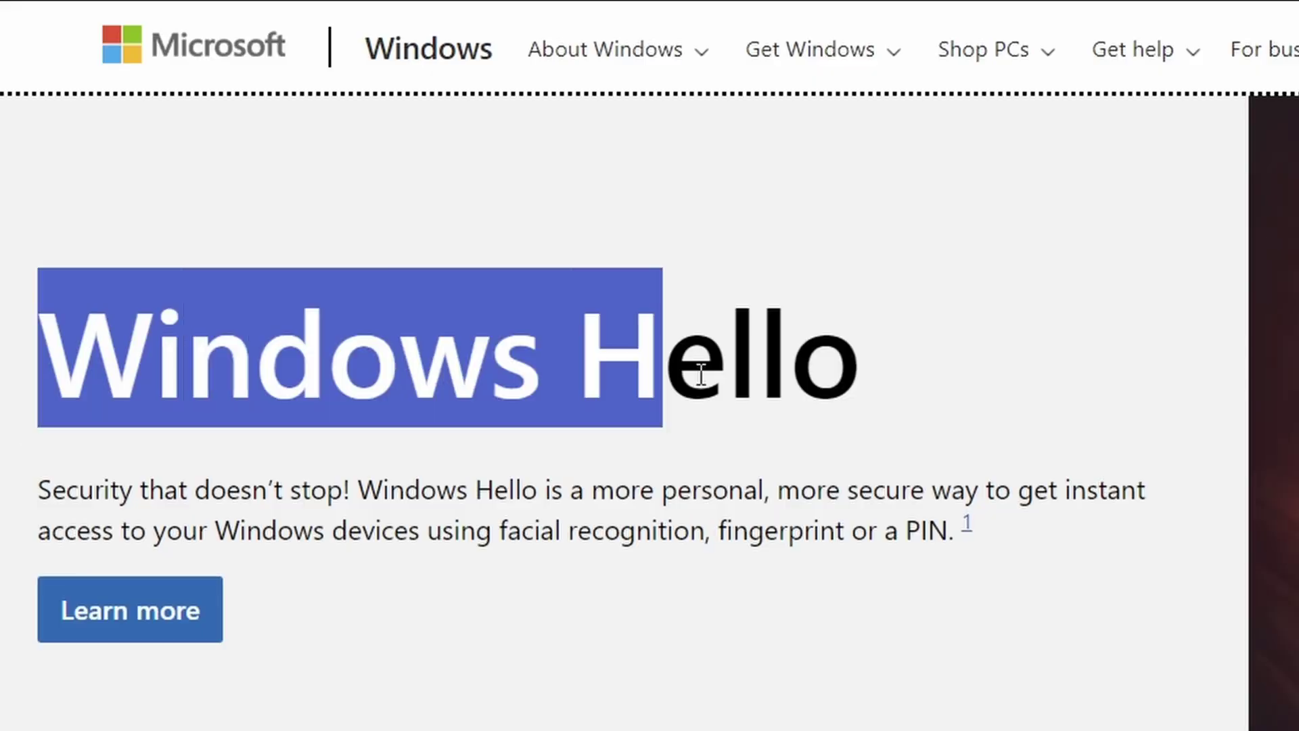
Select the 'Windows Hello' heading on Microsoft's web page
left_click_drag(701, 375, 960, 397)
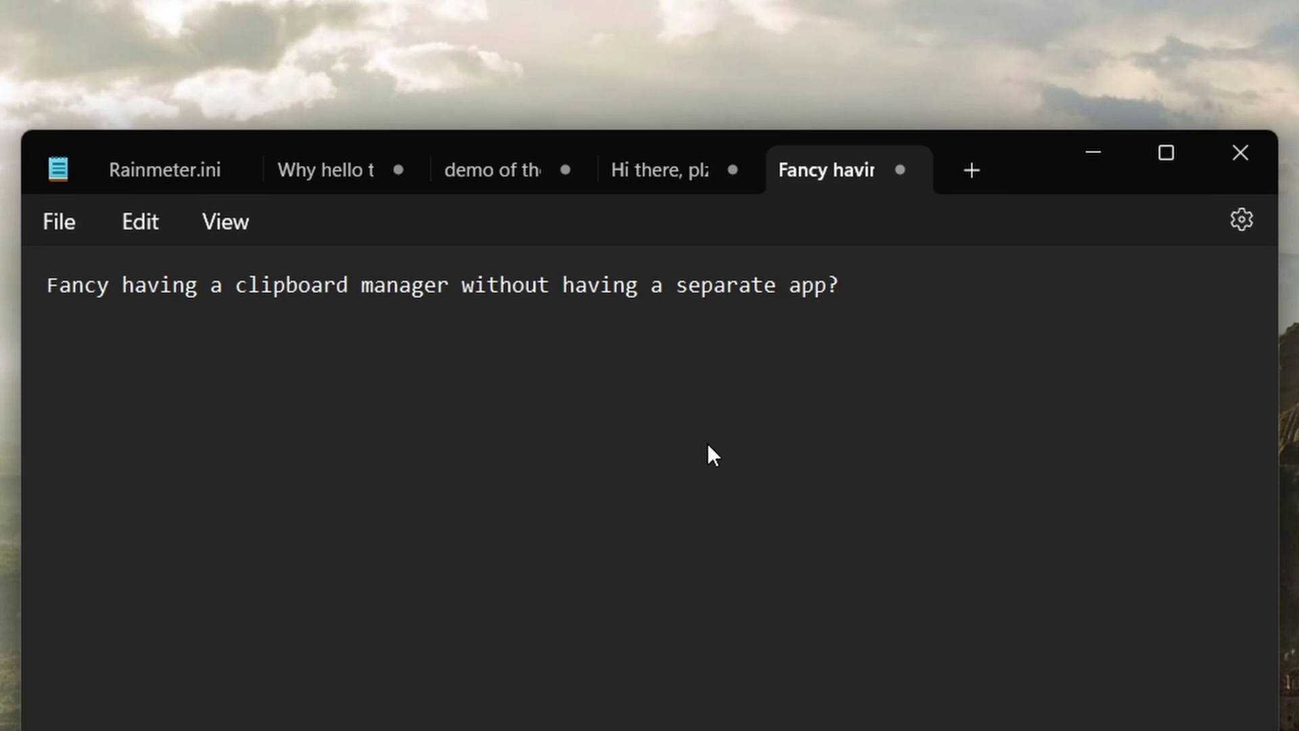
On a new line, paste the 'Windows + V' entry from clipboard history
key("Return")
key("super+v")
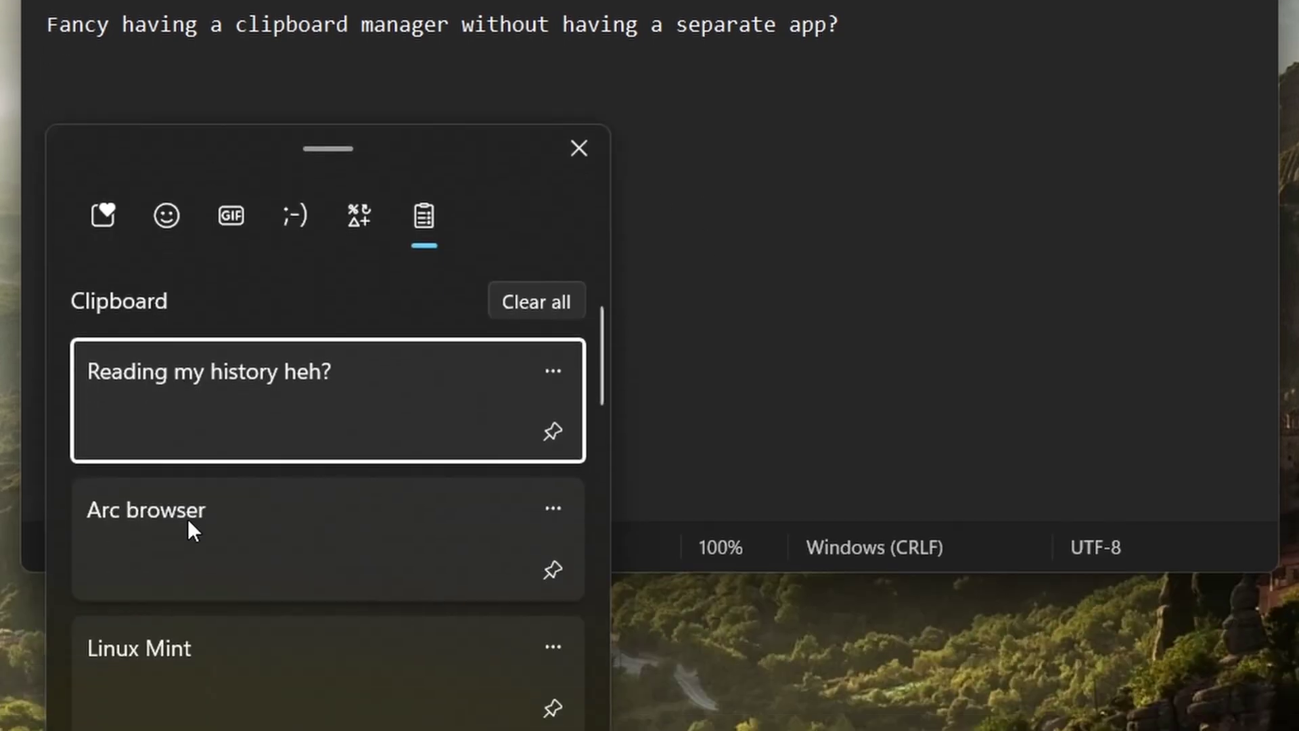
key("Down")
key("Down")
key("Down")
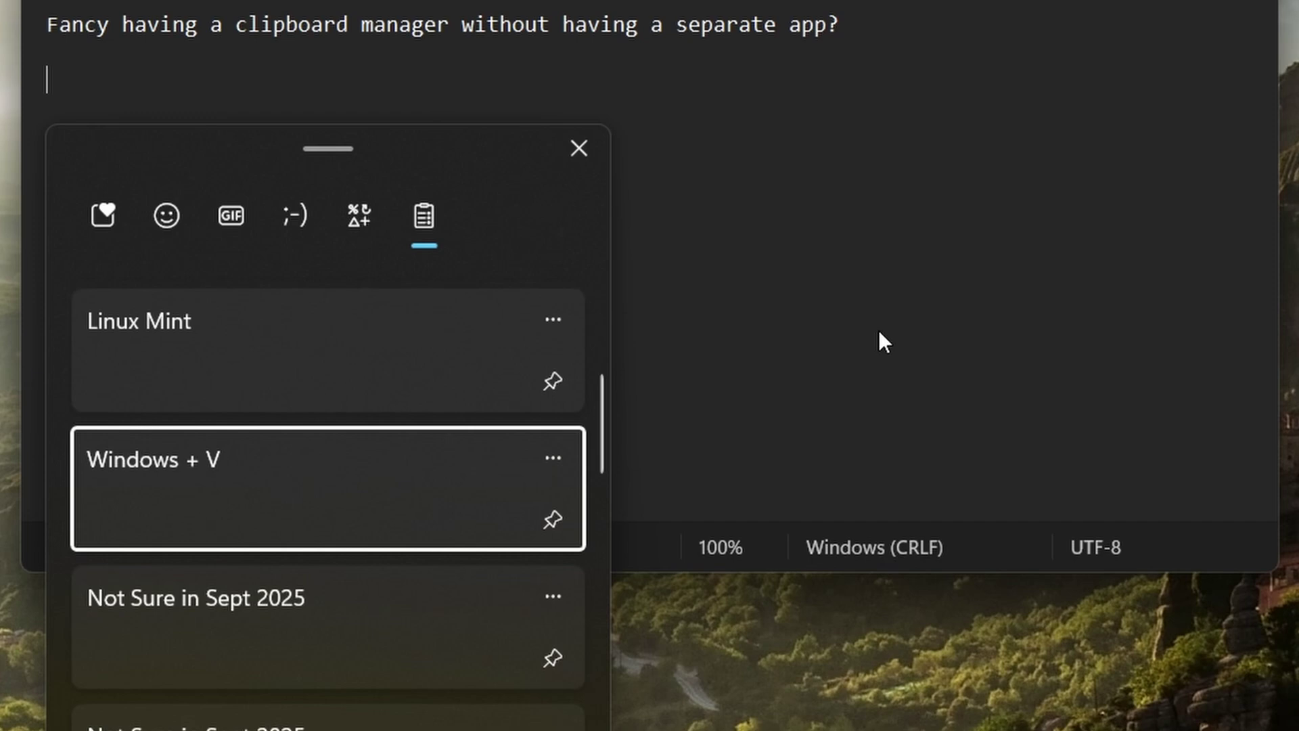
key("Return")
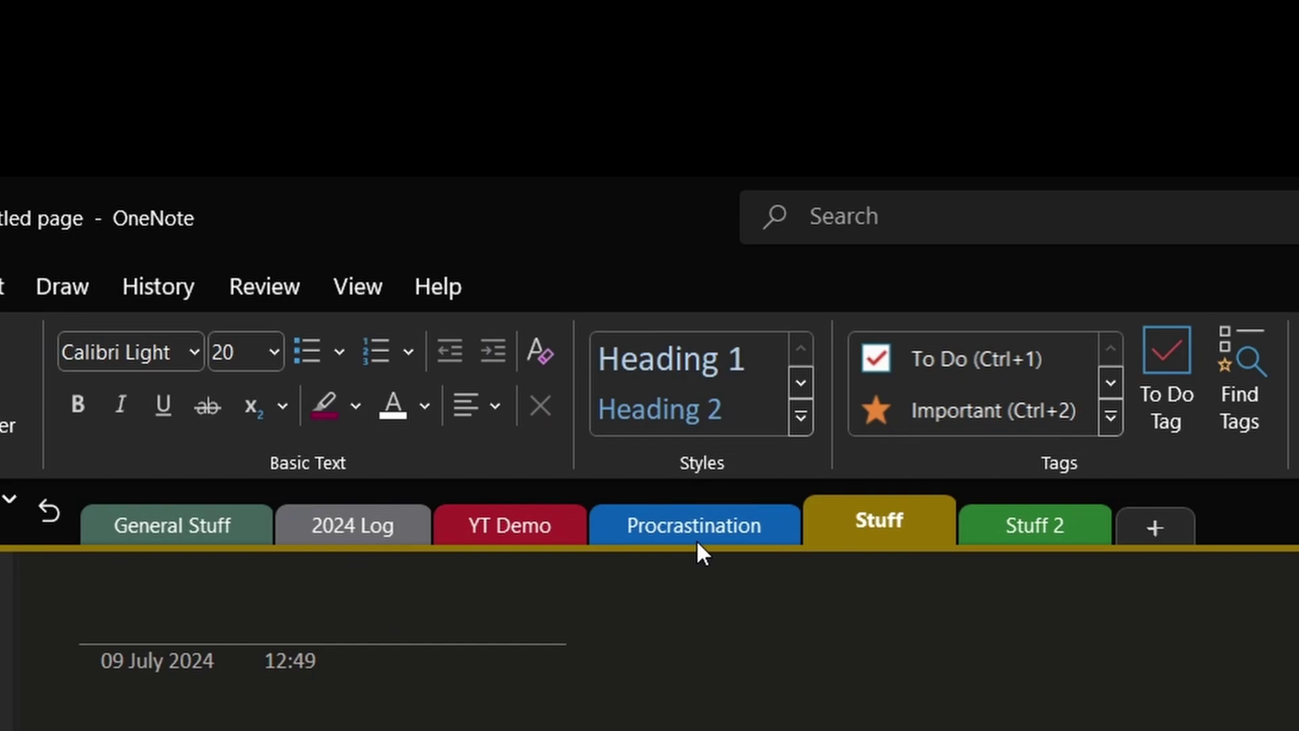
Title the Stuff 2 page 'Subscribe? Maybe?', then add Desktop 2 and start renaming it
left_click(1058, 535)
type("Maybe?")
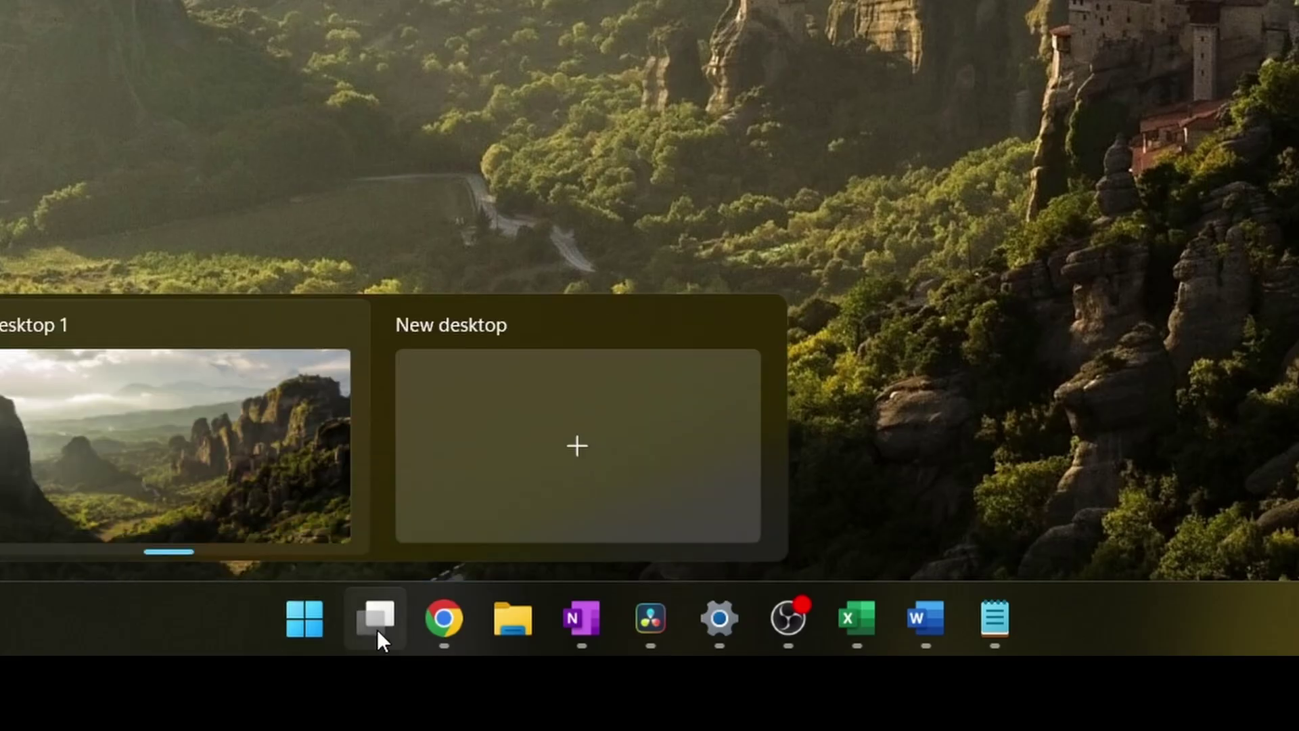
left_click(376, 629)
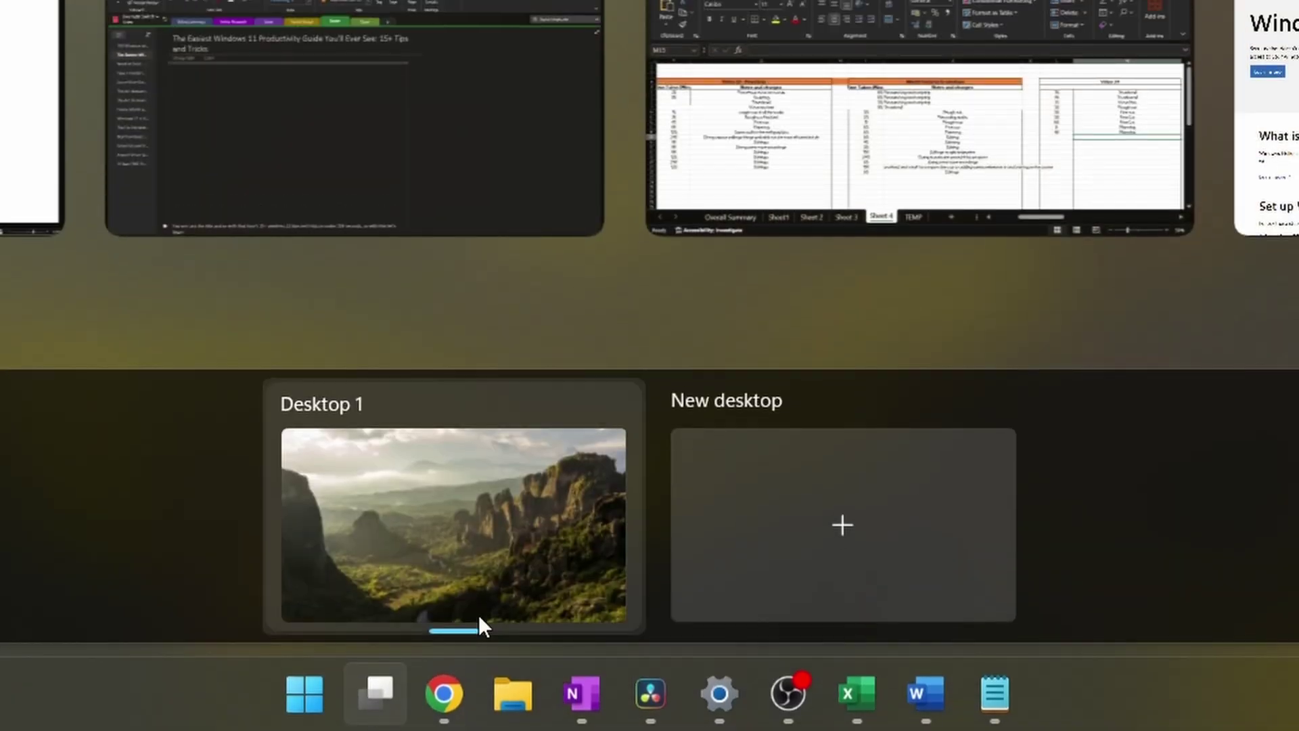
left_click(830, 474)
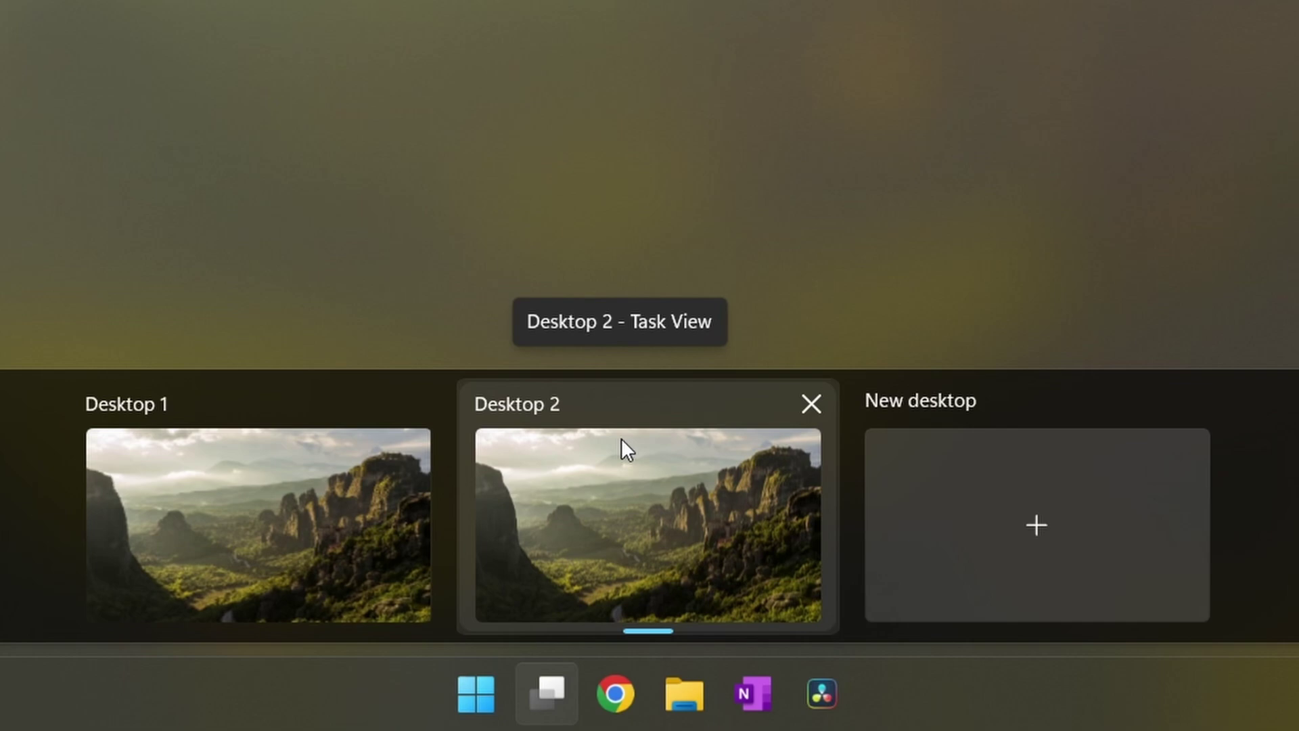
right_click(621, 437)
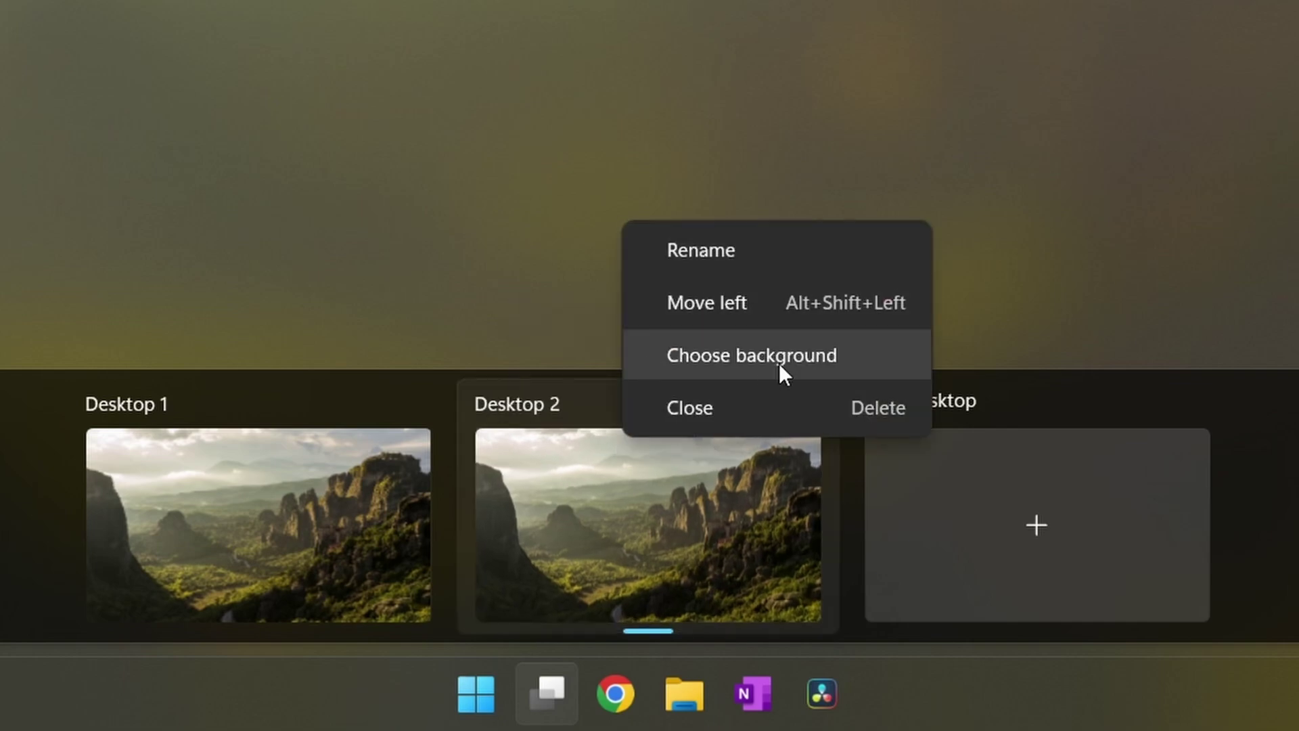
left_click(708, 260)
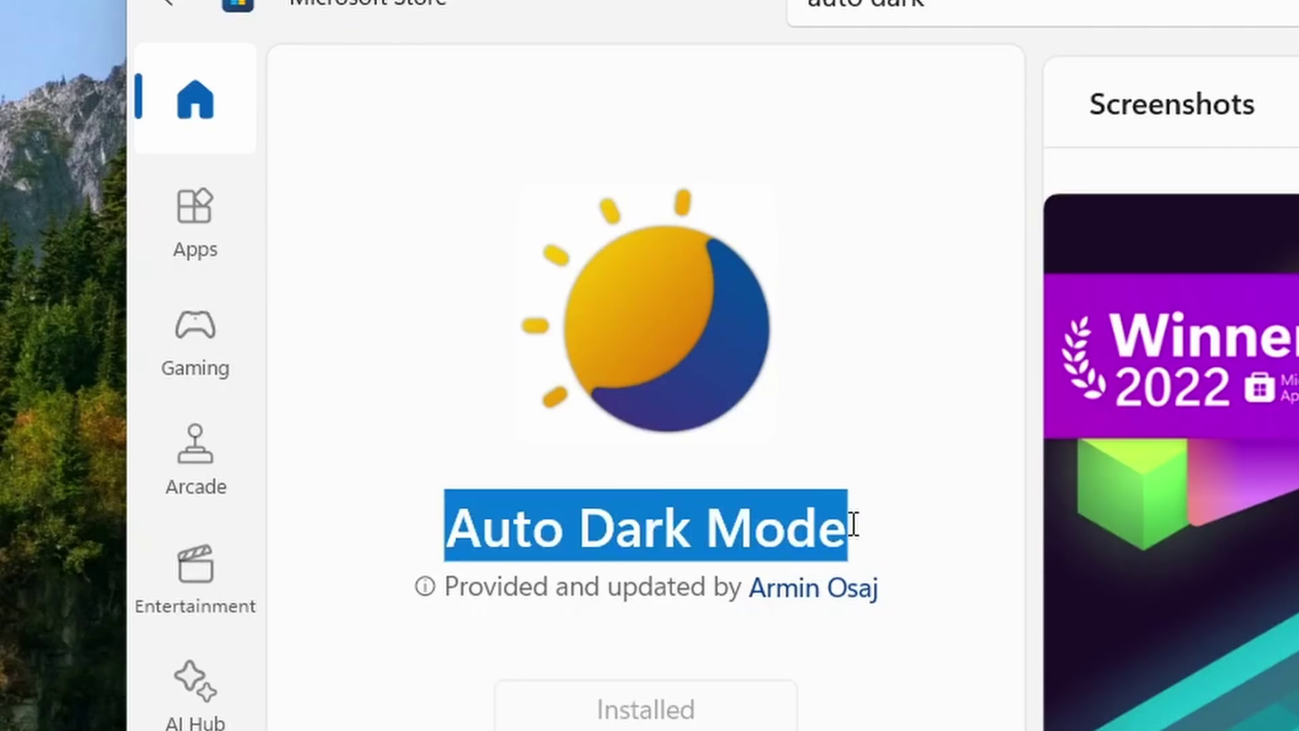
On Auto Dark Mode's Apps page, keep Apps on Adapt to system and System on Always dark
left_click(930, 444)
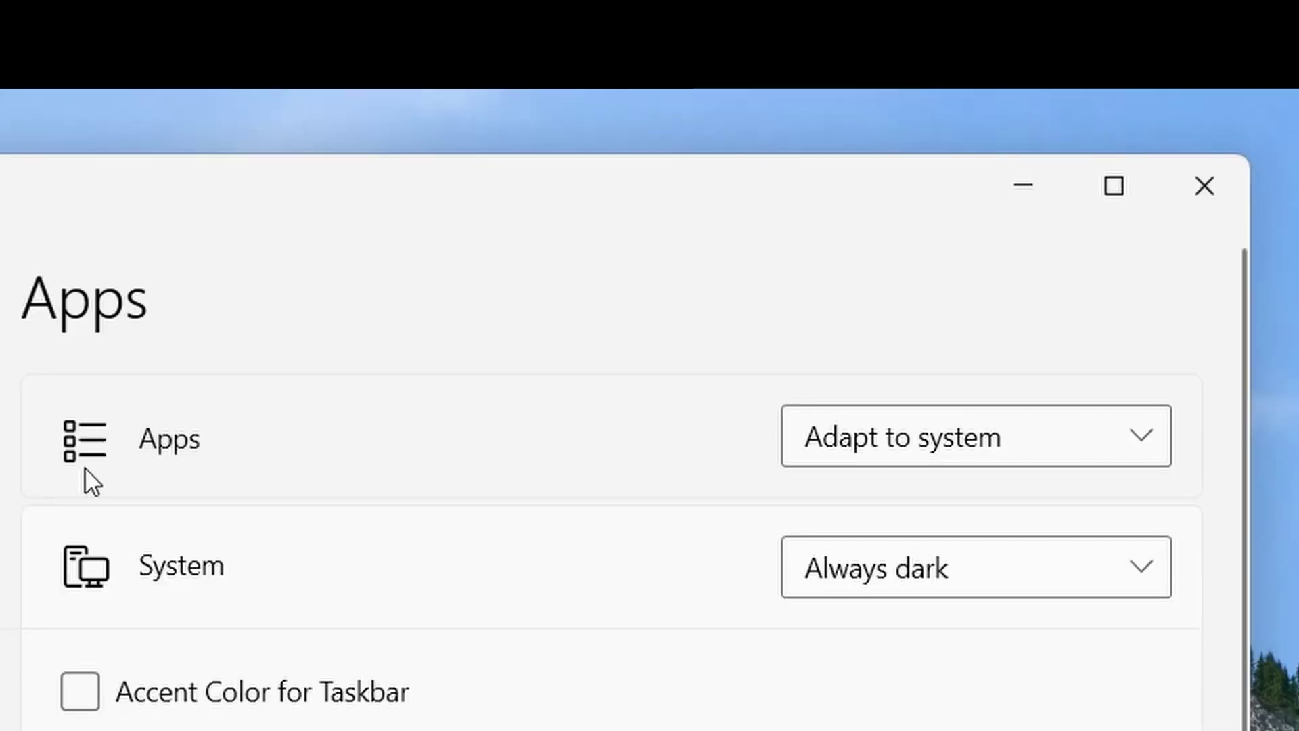
left_click(992, 450)
left_click(992, 449)
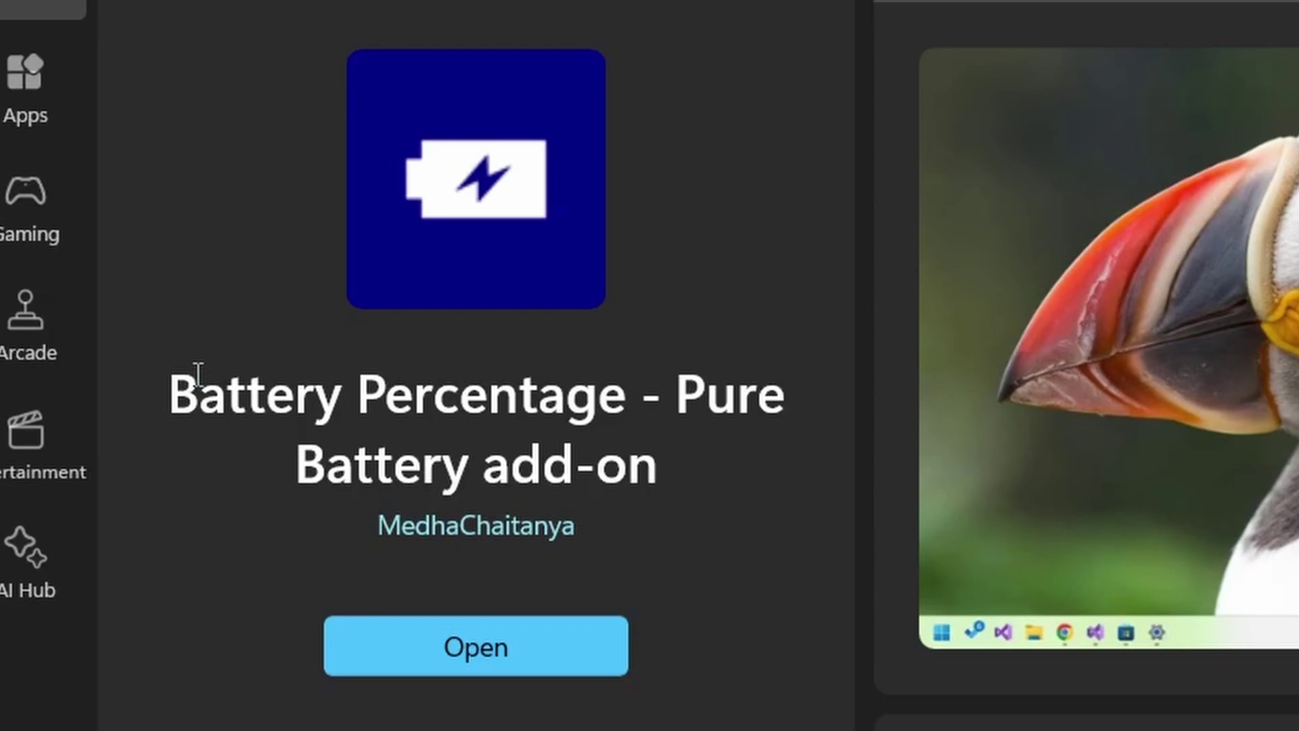
Highlight the Battery Percentage - Pure Battery title, show its taskbar figure, then the Shell tagline
left_click_drag(178, 383, 680, 468)
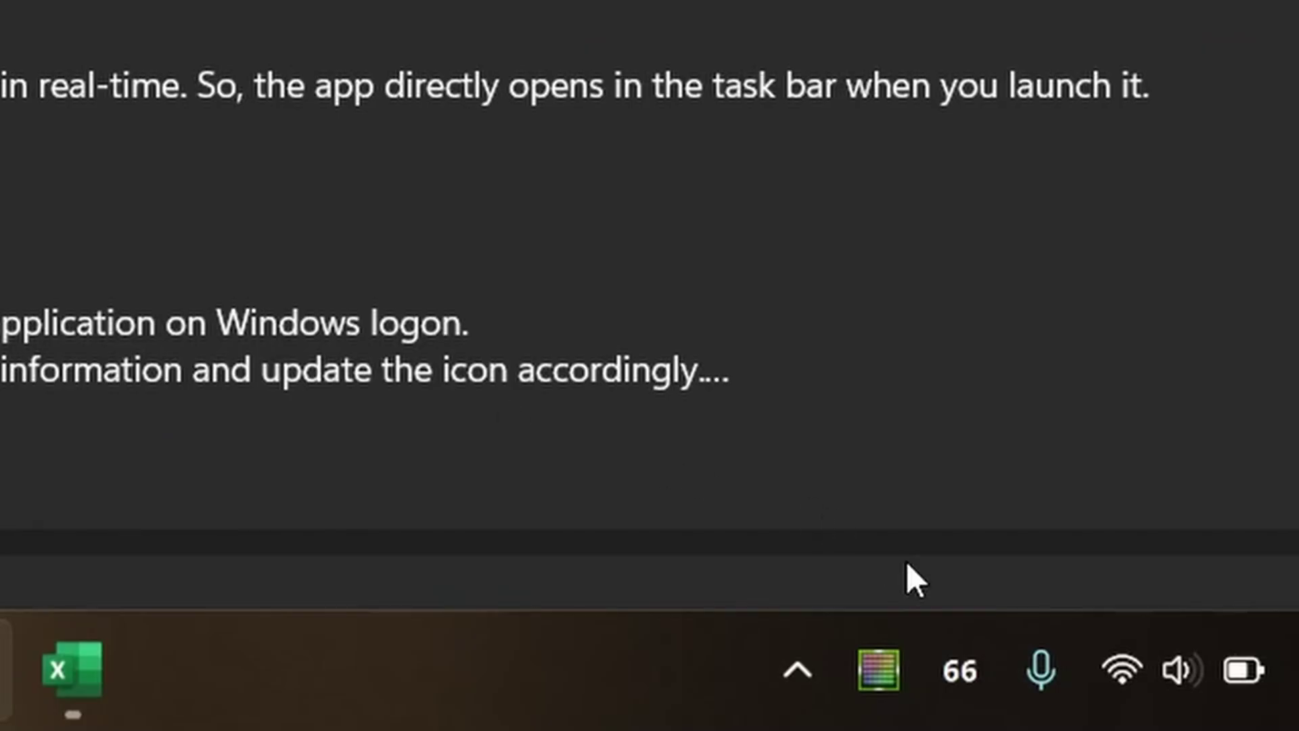
mouse_move(966, 667)
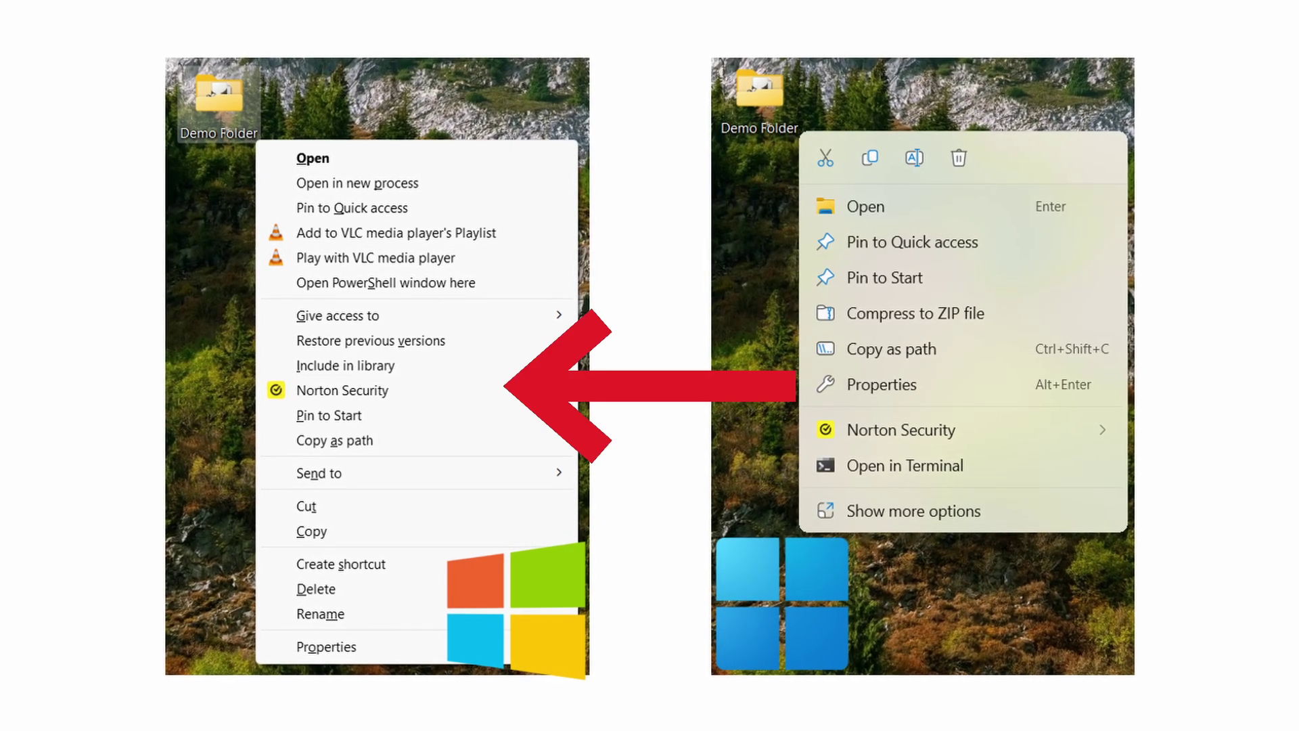
left_click_drag(572, 385, 1279, 381)
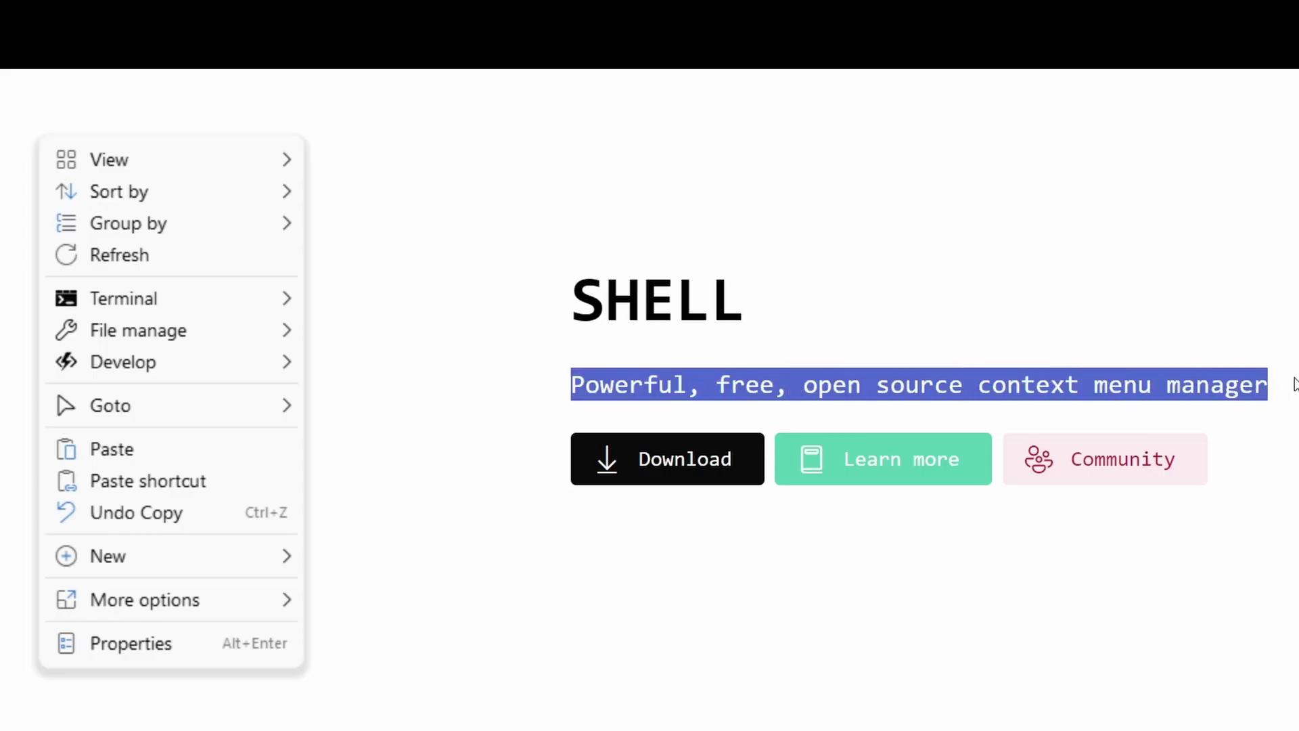
left_click(628, 385)
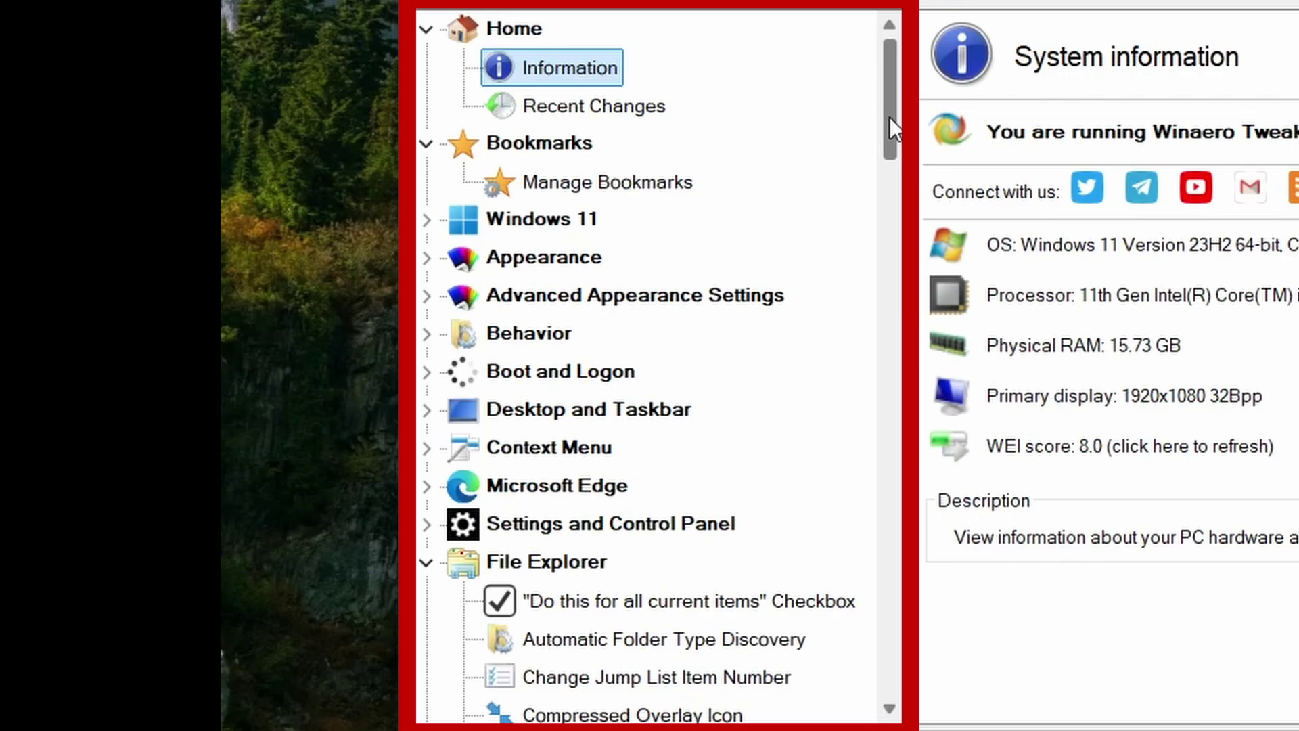
Switch Winaero Tweaker's File Explorer Starting Folder option to Custom
left_click_drag(890, 116, 879, 71)
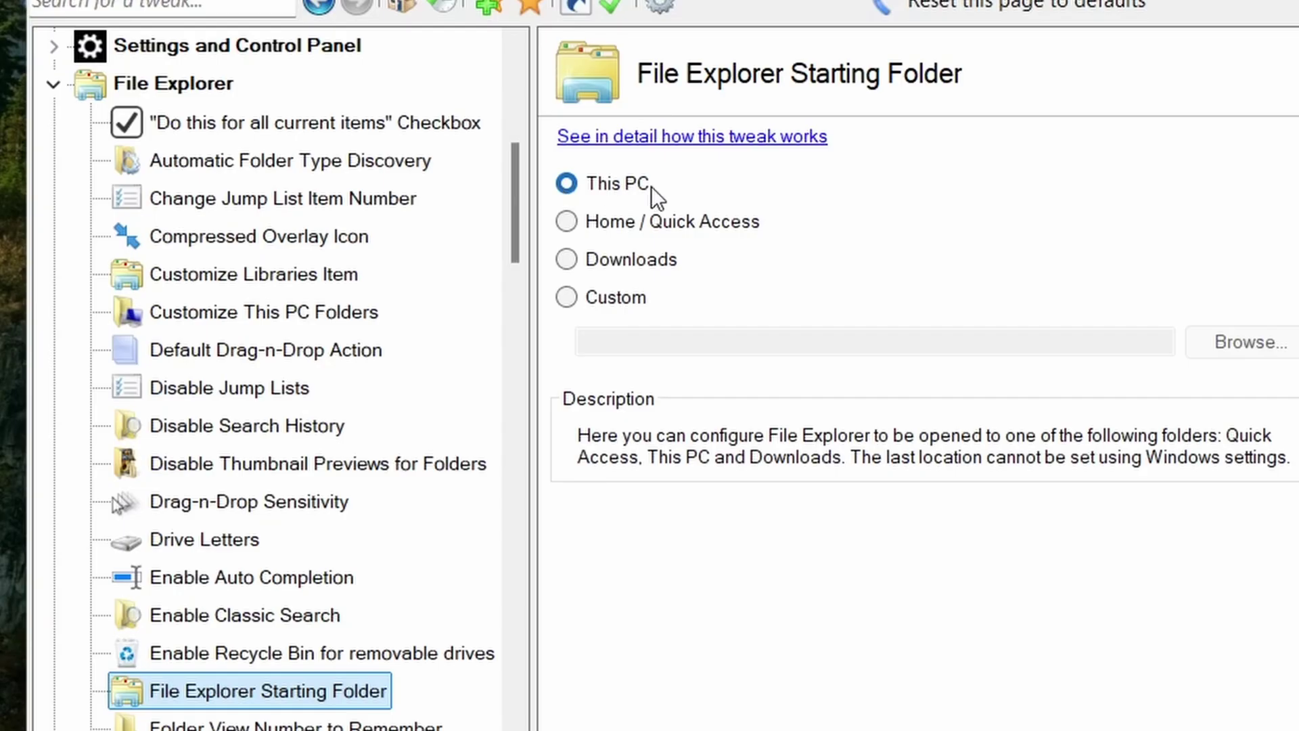
left_click(594, 301)
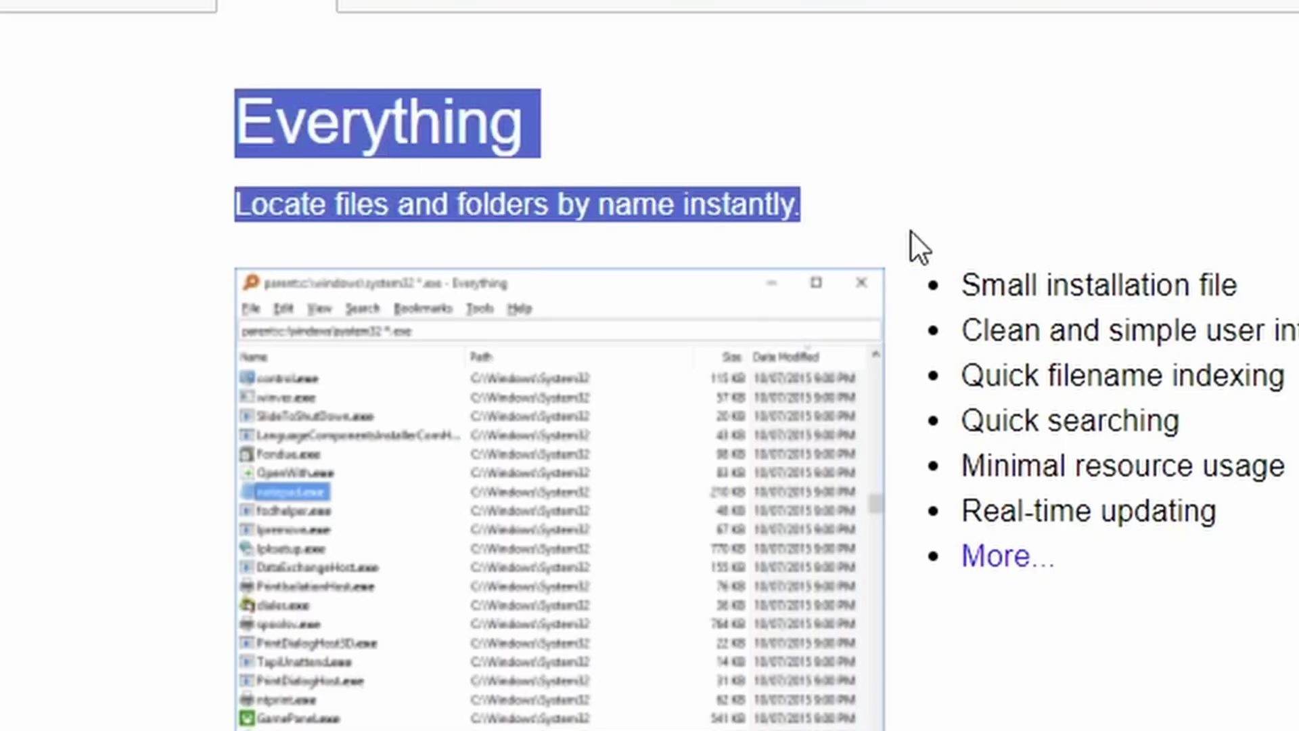
Type 'video 24' and highlight the Flow Launcher heading
left_click(911, 232)
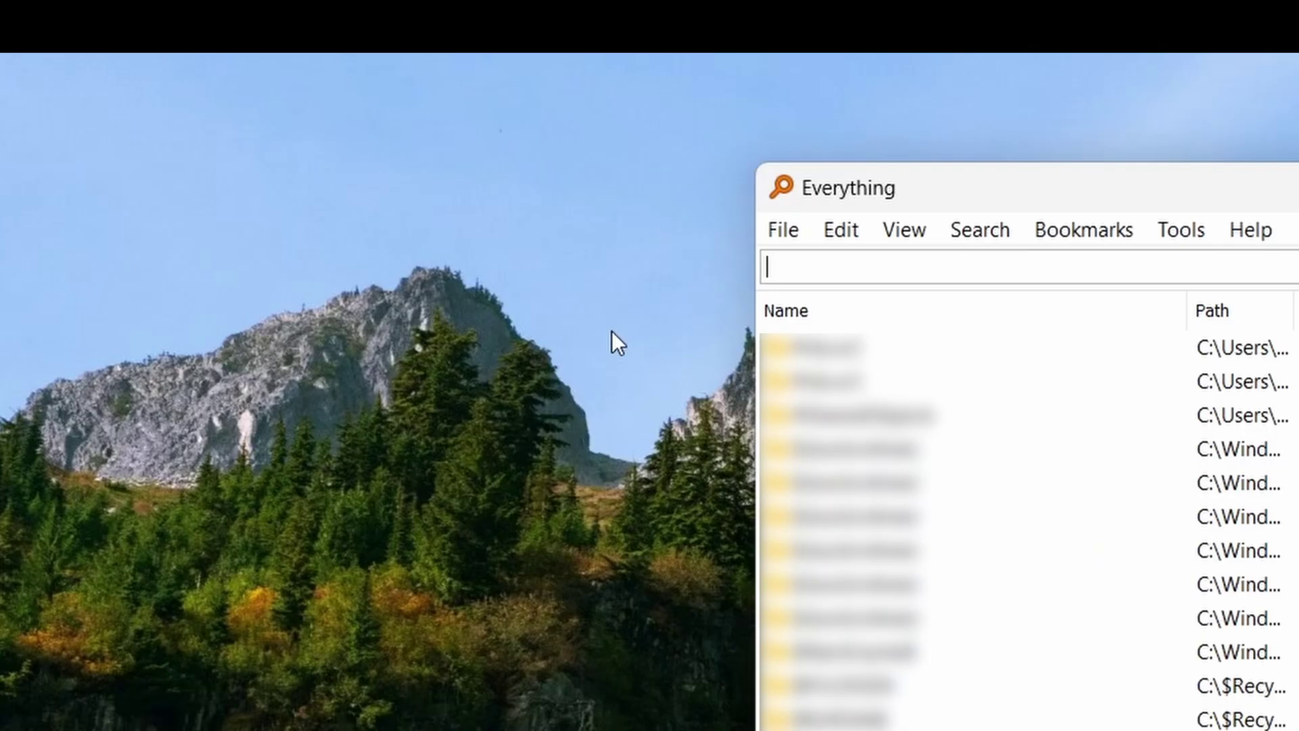
type("video 24")
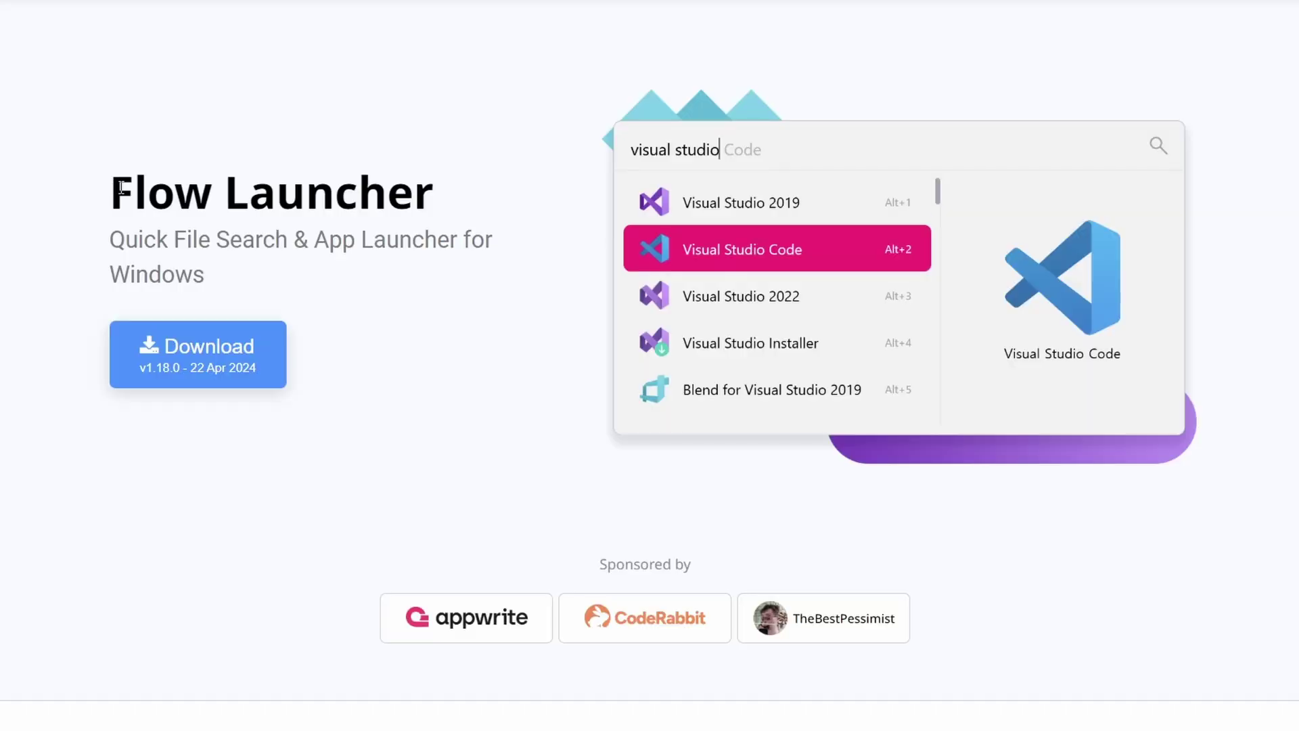
left_click_drag(110, 173, 255, 284)
left_click(401, 314)
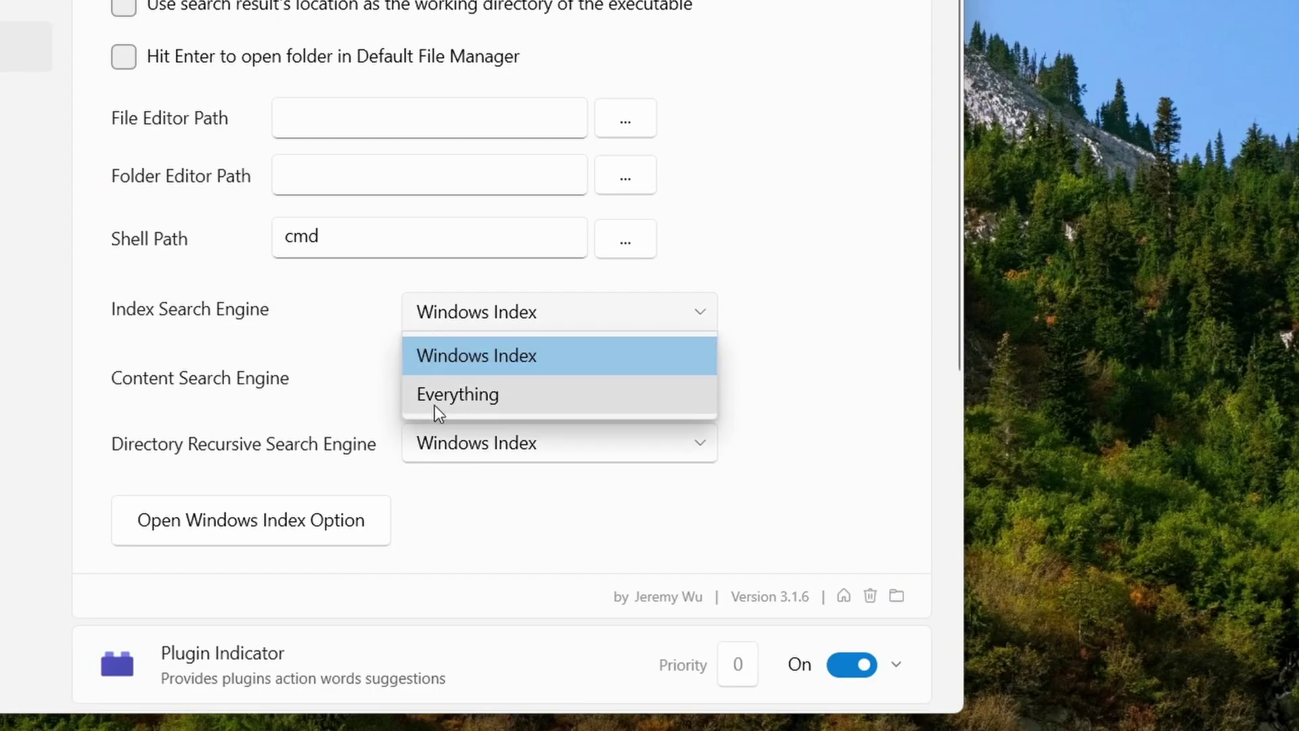
Set the Index, Content and Directory Recursive search engines to Everything
left_click(436, 394)
left_click(484, 388)
left_click(491, 458)
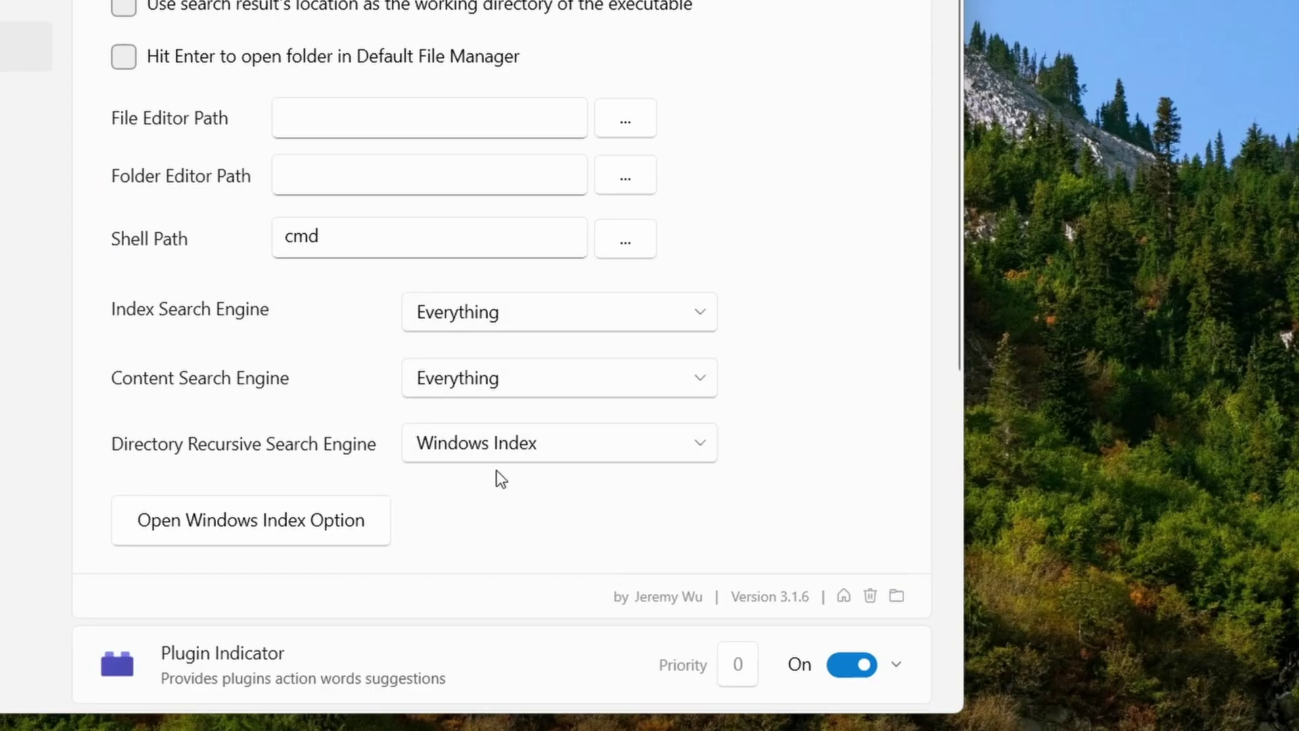
left_click(467, 446)
left_click(421, 534)
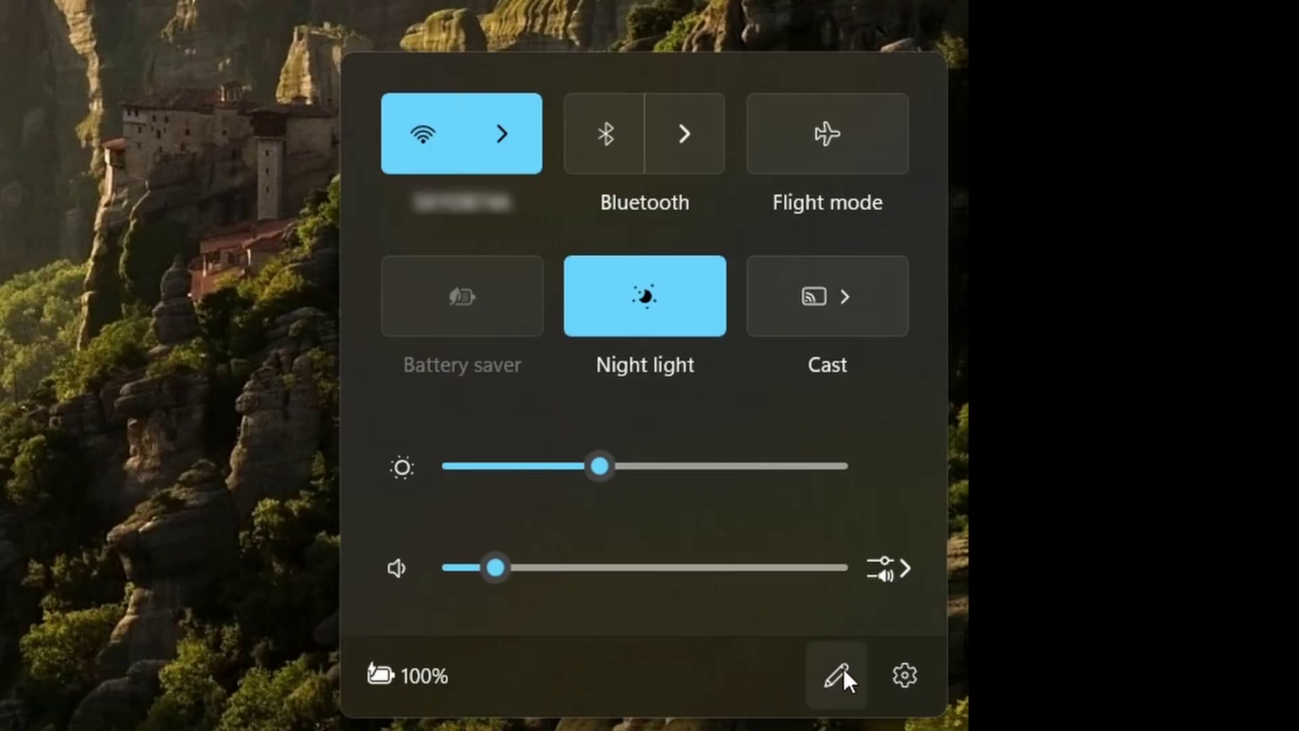
Enter Quick Settings edit mode and show the list of tiles available to add
left_click(837, 676)
left_click(720, 680)
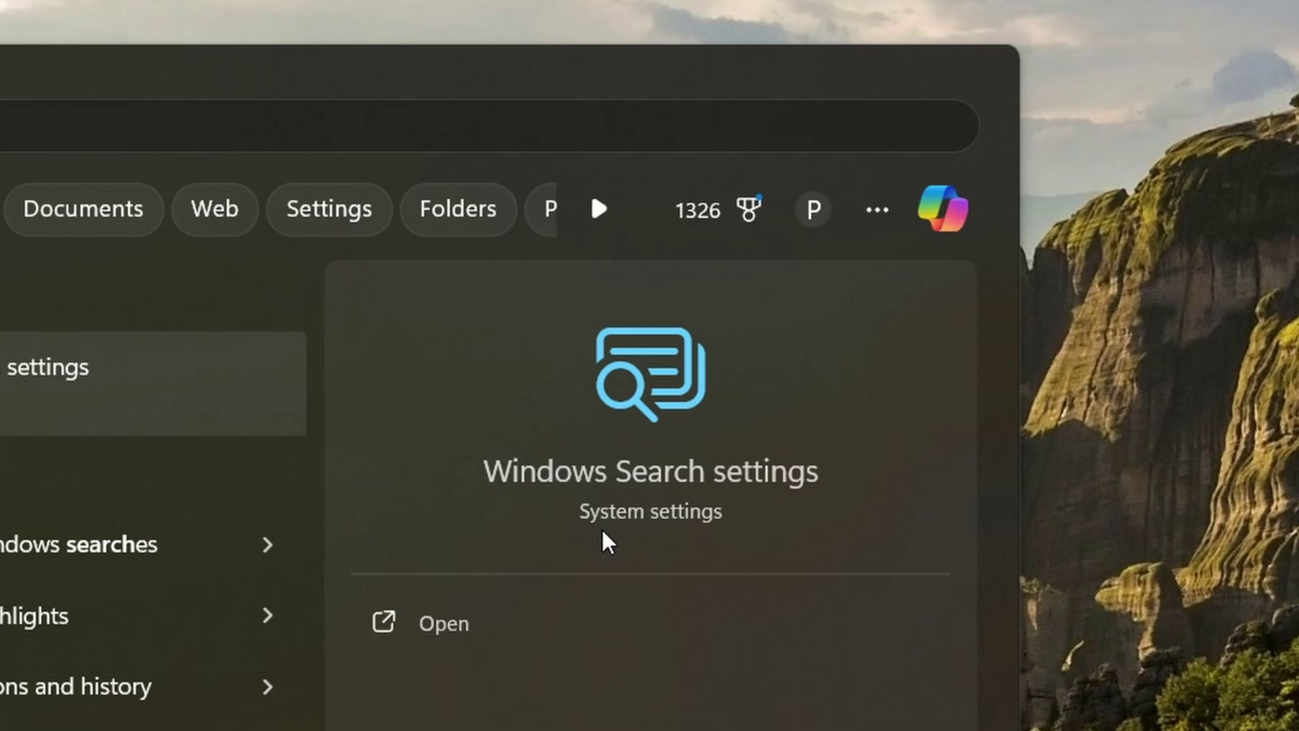
Open the Windows Search settings page and scroll to the folders excluded from enhanced search
left_click(758, 514)
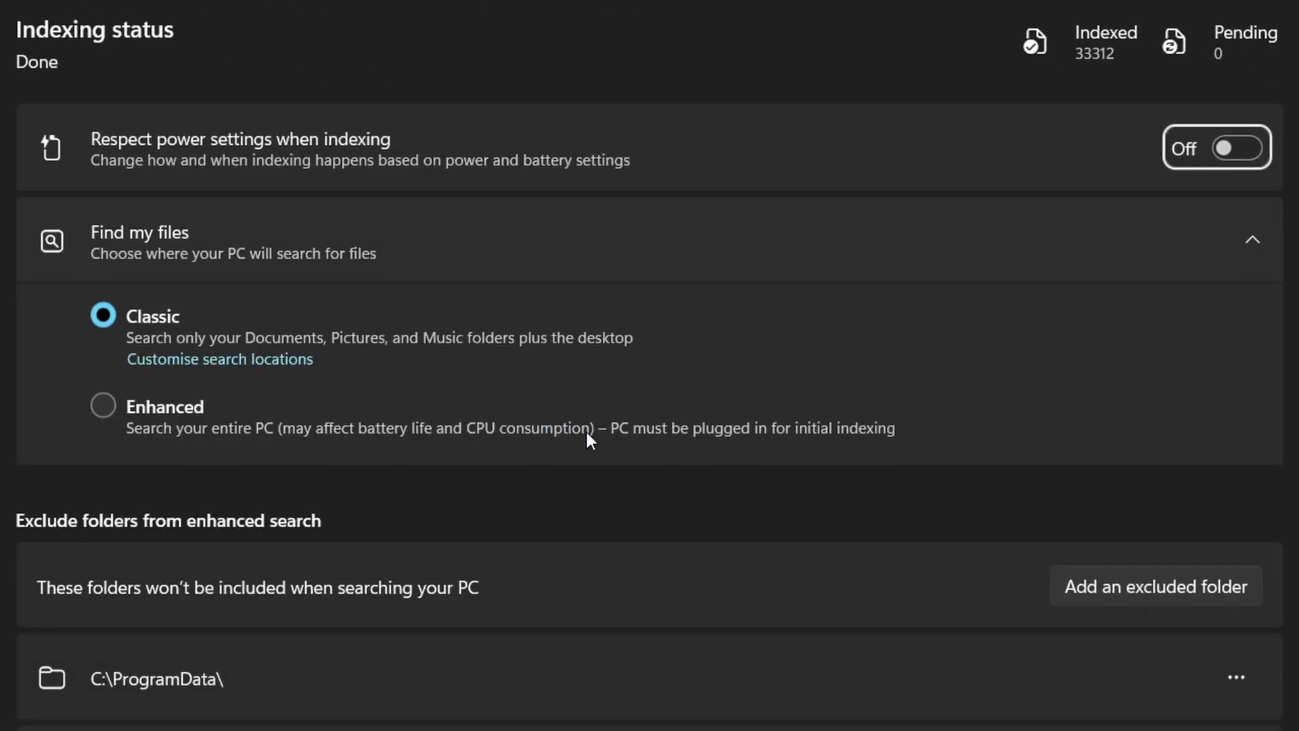
scroll(587, 436, "down", 5)
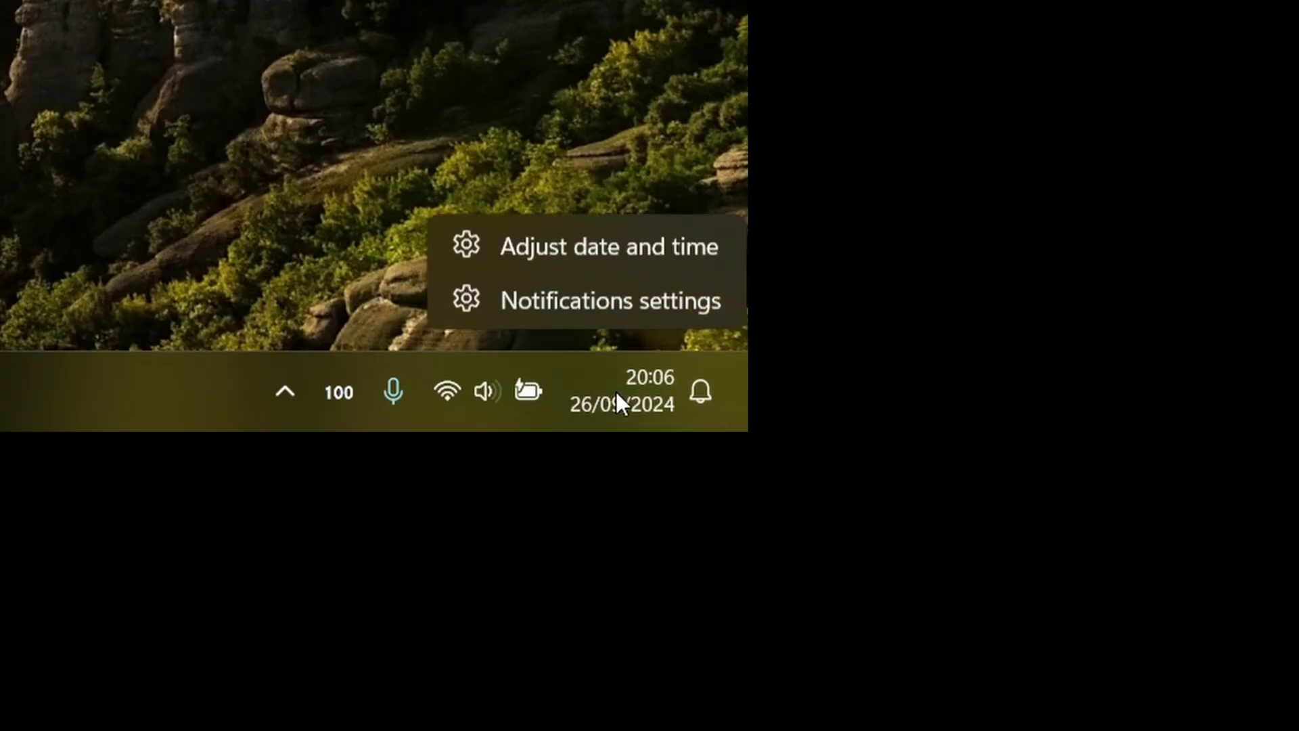
Go from Date & time settings to the Additional clocks settings
left_click(545, 261)
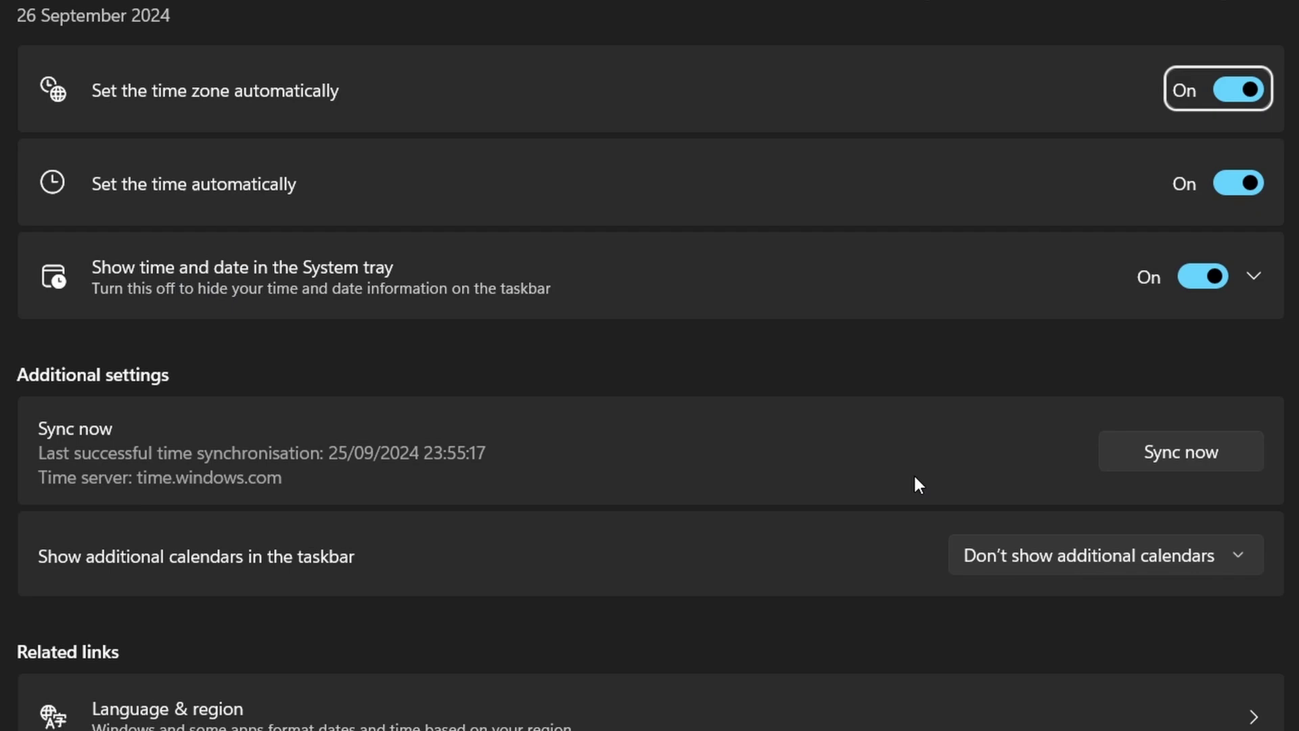
scroll(912, 473, "down", 2)
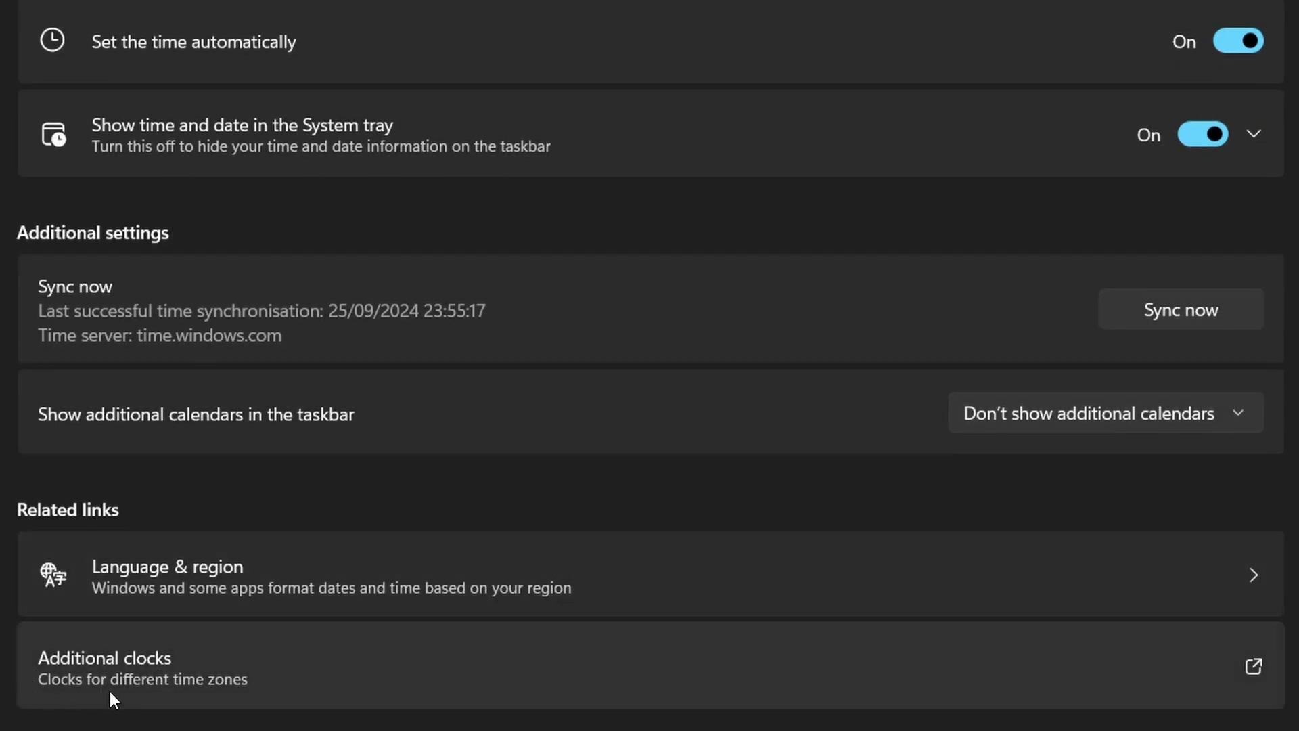
left_click(242, 685)
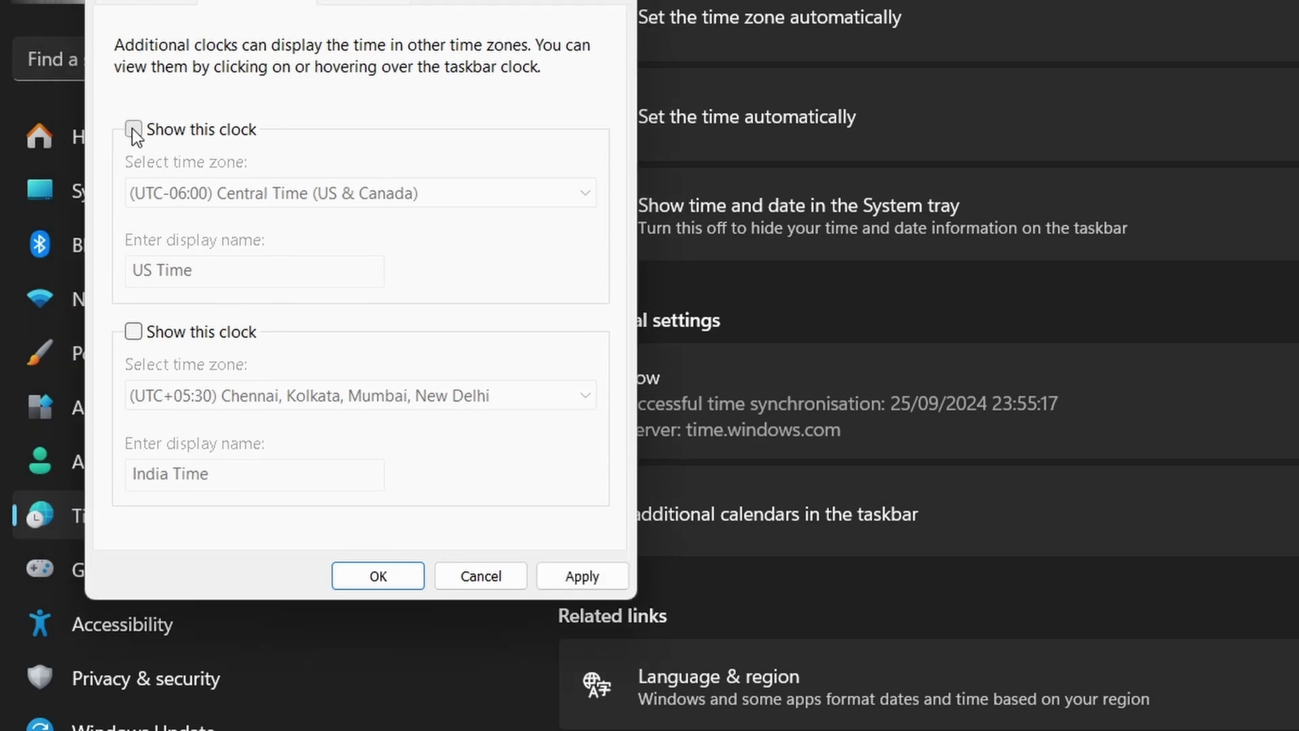
Enable the US Time and India Time clocks, apply them, and view them in the taskbar calendar
left_click(134, 129)
left_click(134, 332)
left_click_drag(134, 270, 191, 276)
left_click(191, 276)
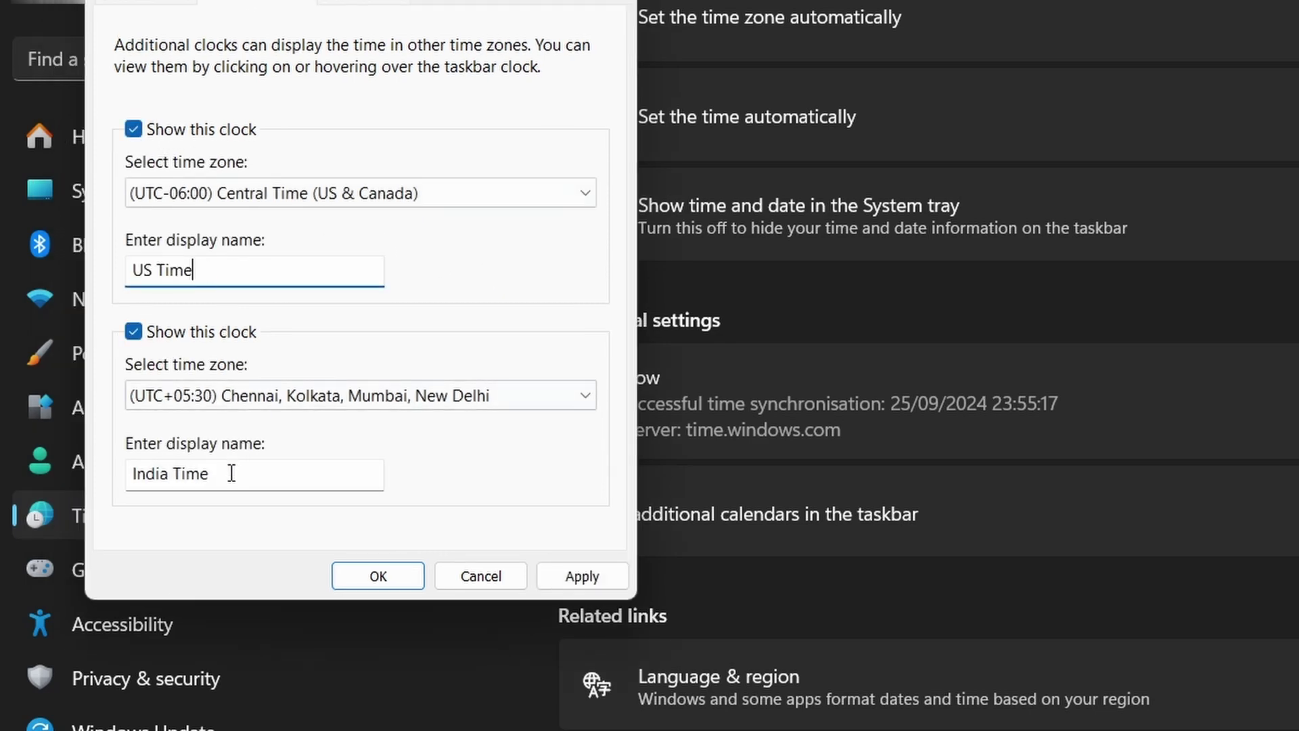
left_click_drag(129, 474, 302, 476)
left_click(302, 476)
left_click(582, 577)
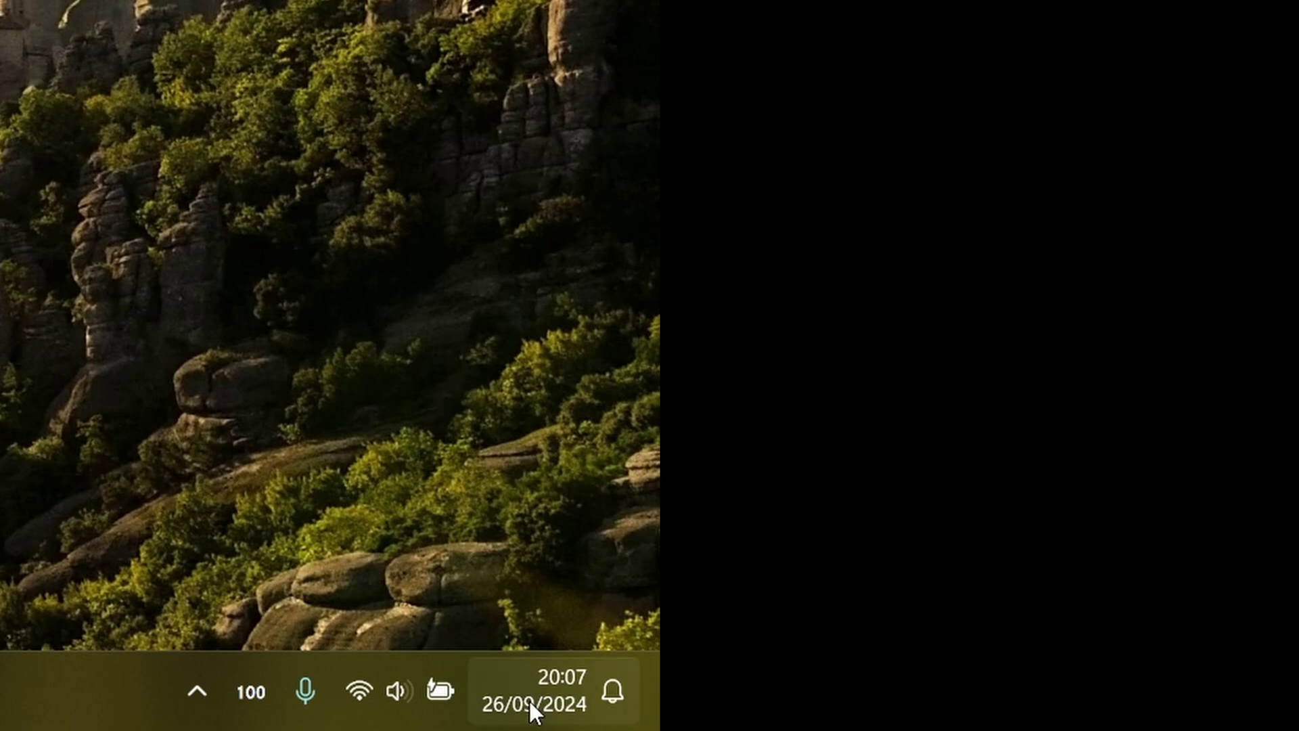
mouse_move(529, 700)
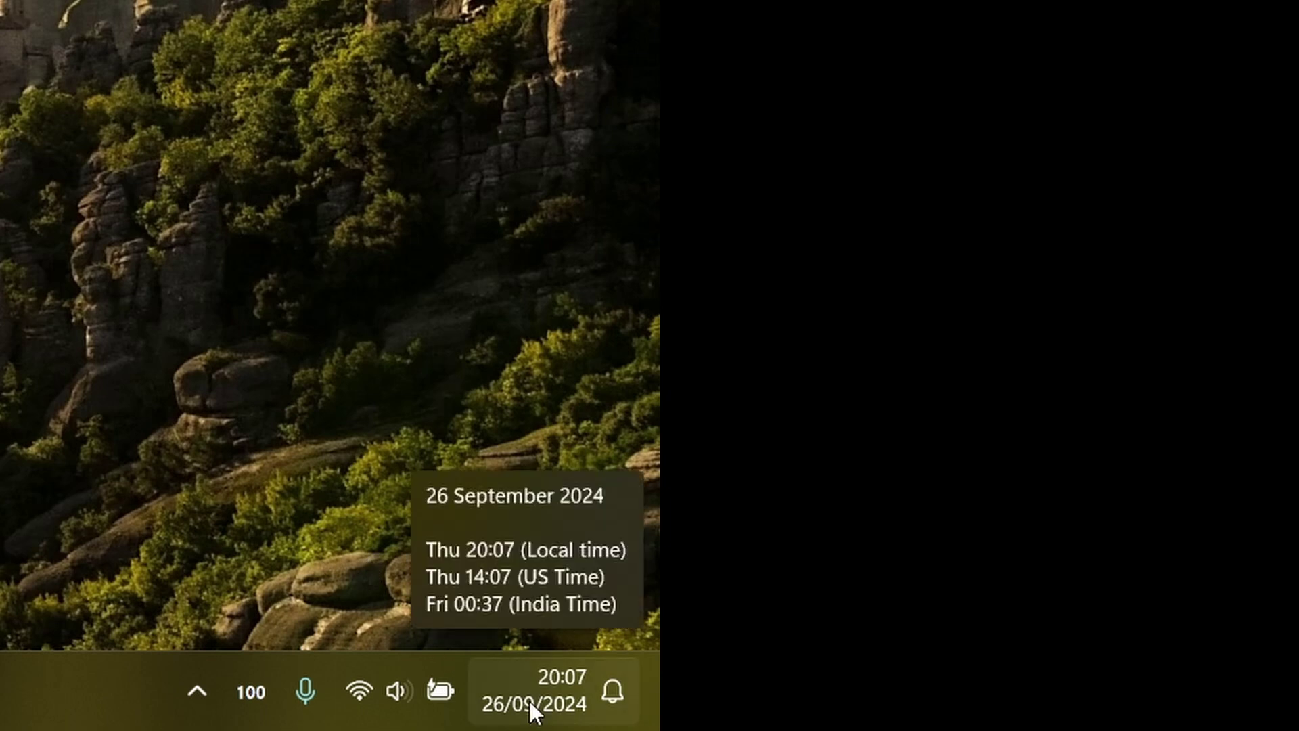
left_click(529, 700)
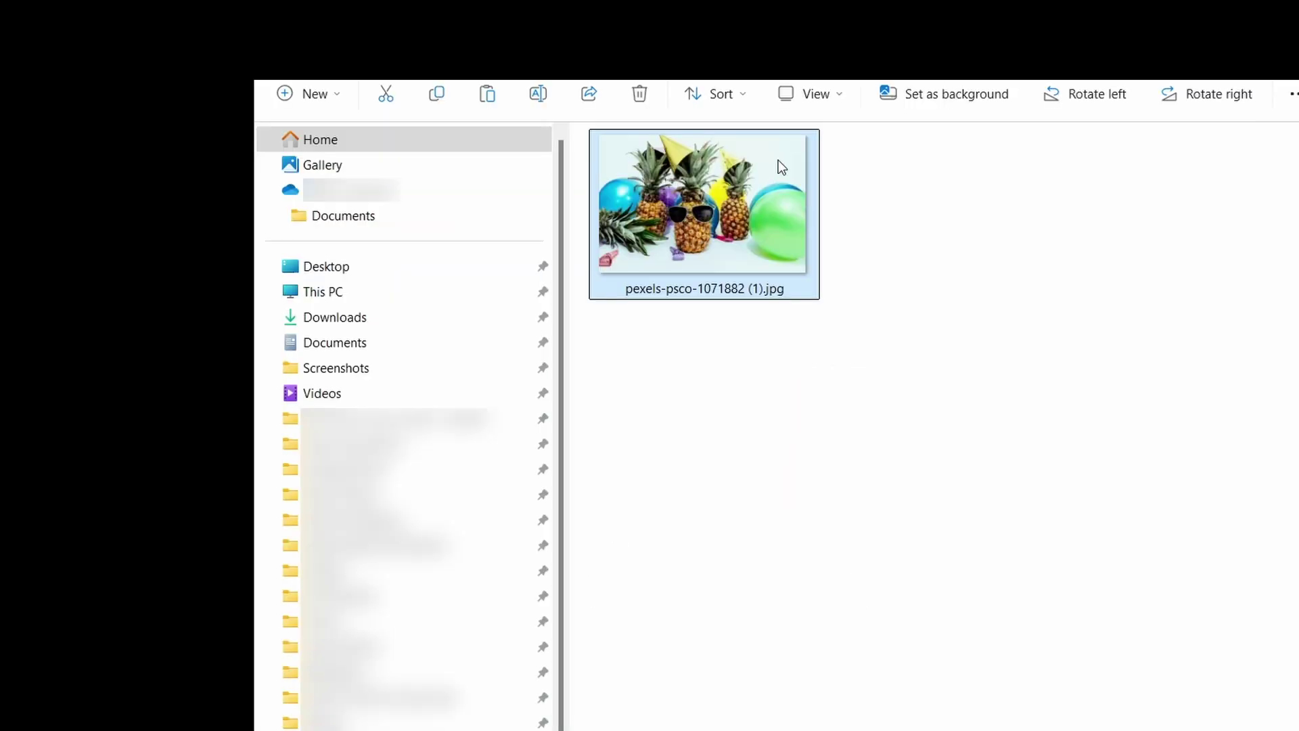
Bring up the pineapple photo's menu of actions, including resize and rename options
right_click(778, 160)
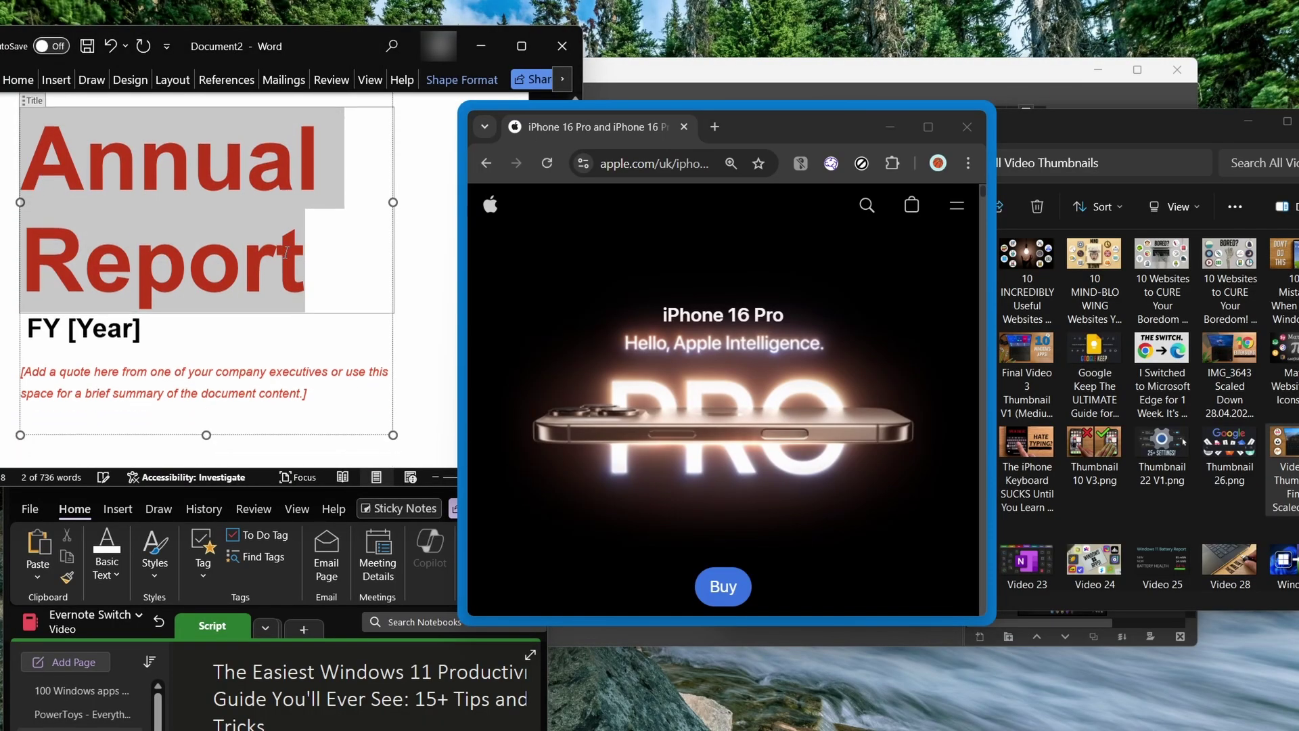
Switch to the File Explorer window
left_click(1102, 344)
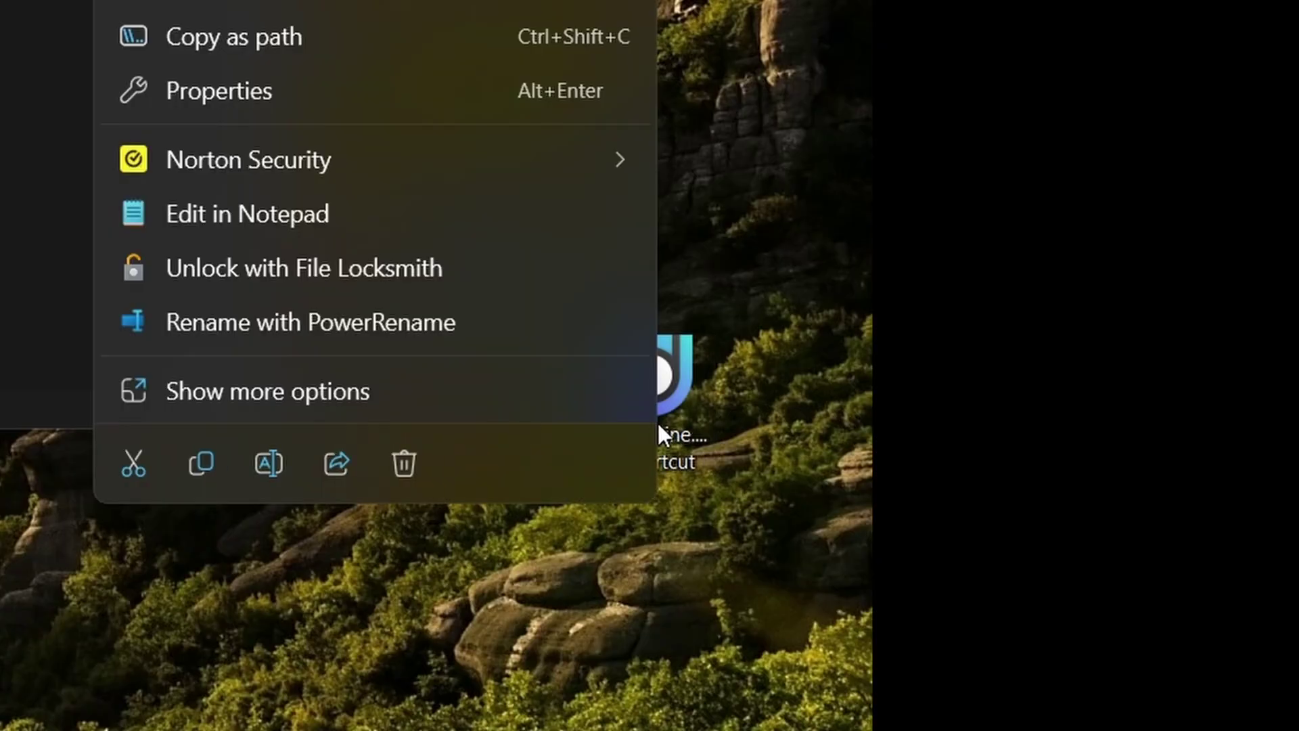
Open the Dopamine.exe shortcut's Properties and select its Shortcut key field
left_click(262, 104)
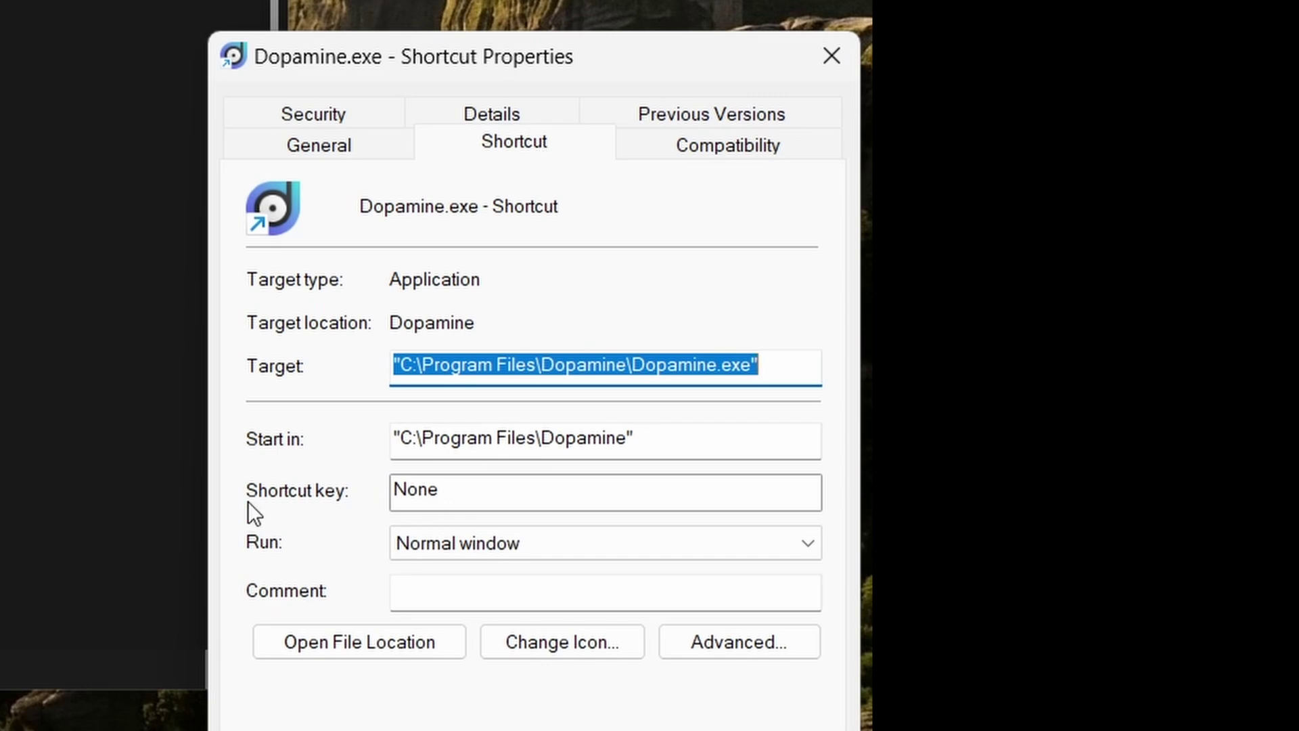
left_click(407, 497)
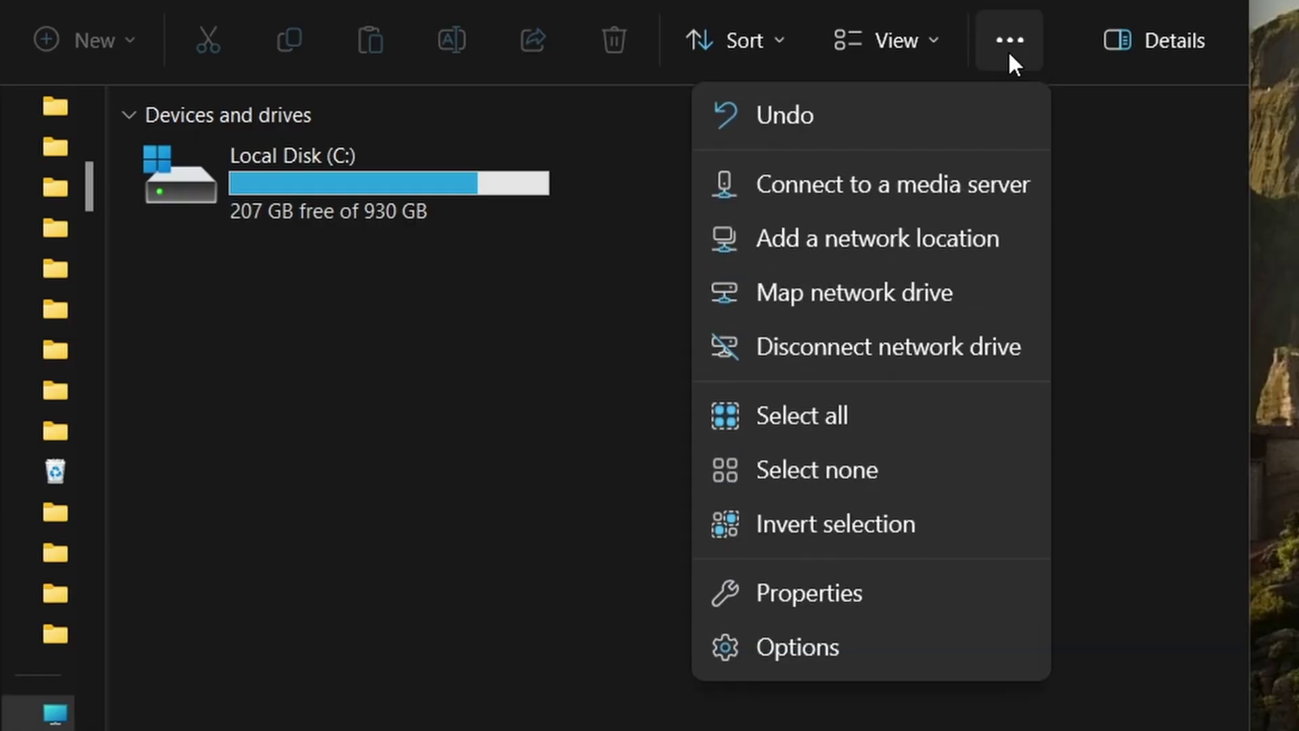
Review Folder Options, then show the View > Show menu with file name extensions and hidden items ticked
left_click(772, 670)
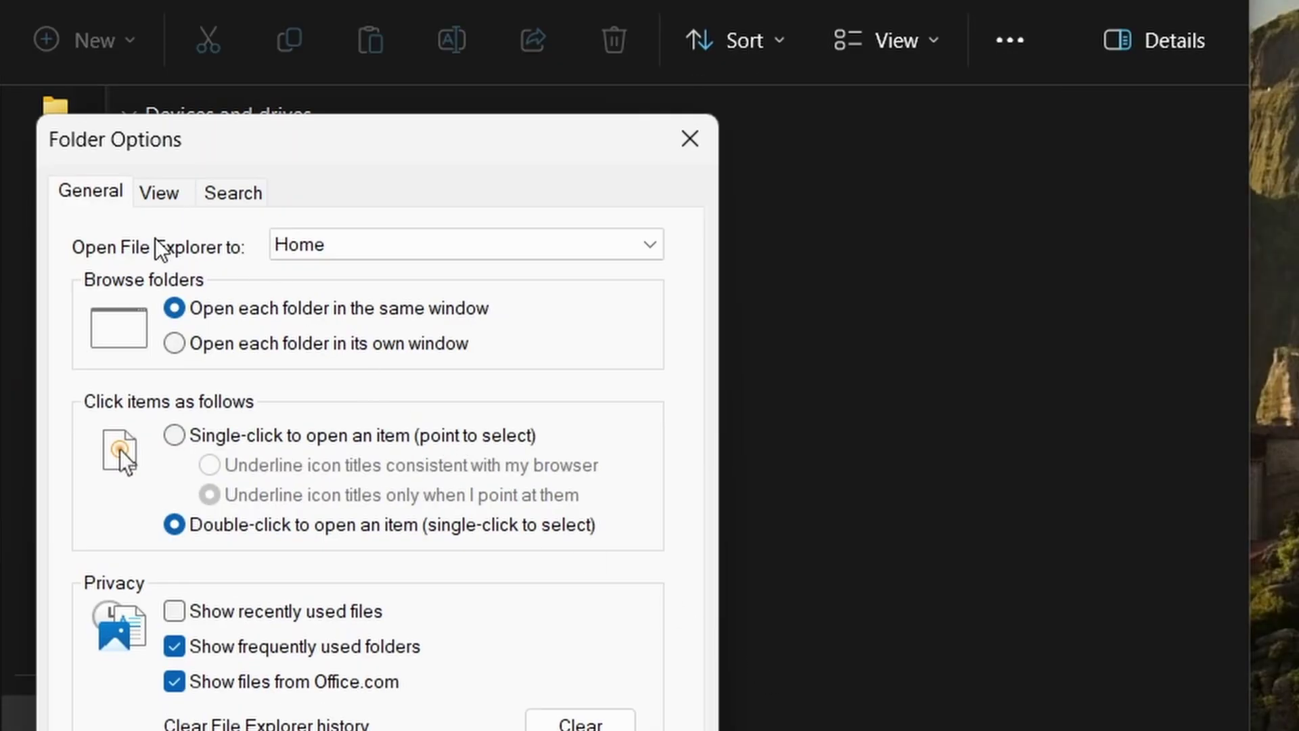
left_click(442, 245)
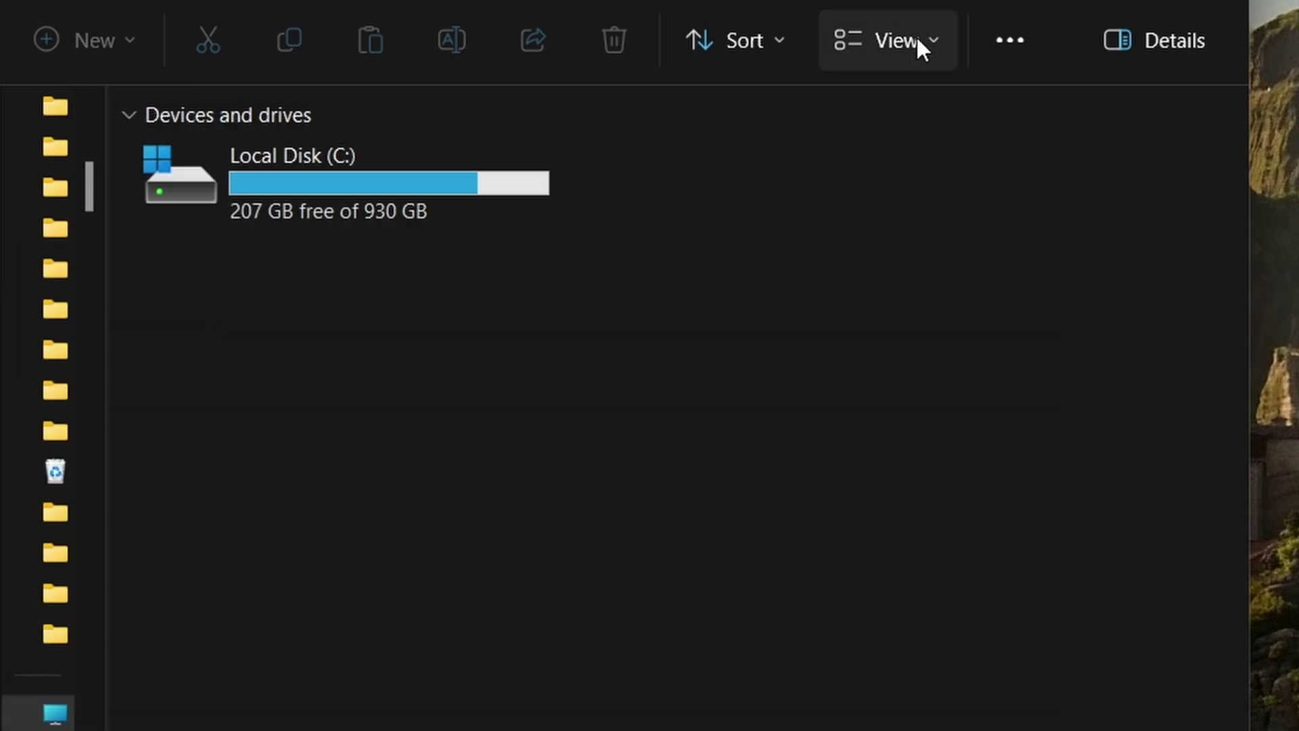
left_click(917, 38)
mouse_move(820, 655)
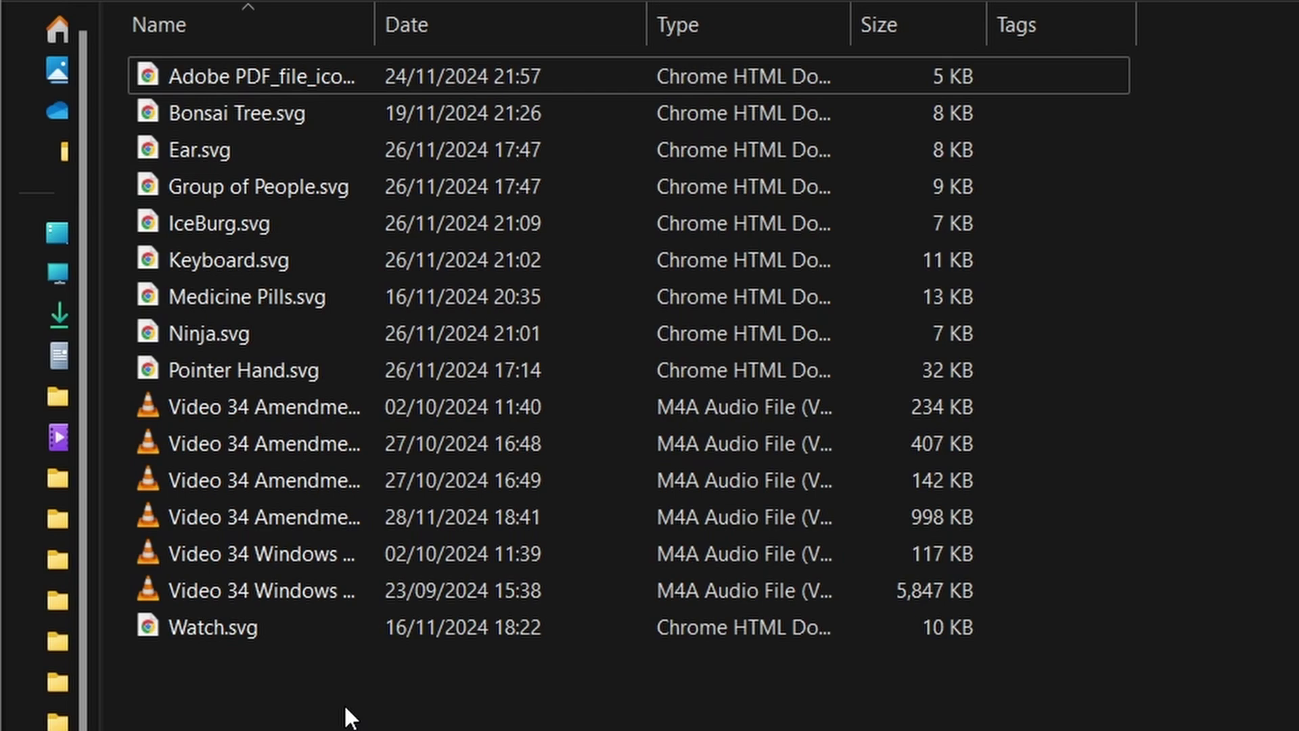
Bring up the folder's context menu to reach Show more options
right_click(563, 655)
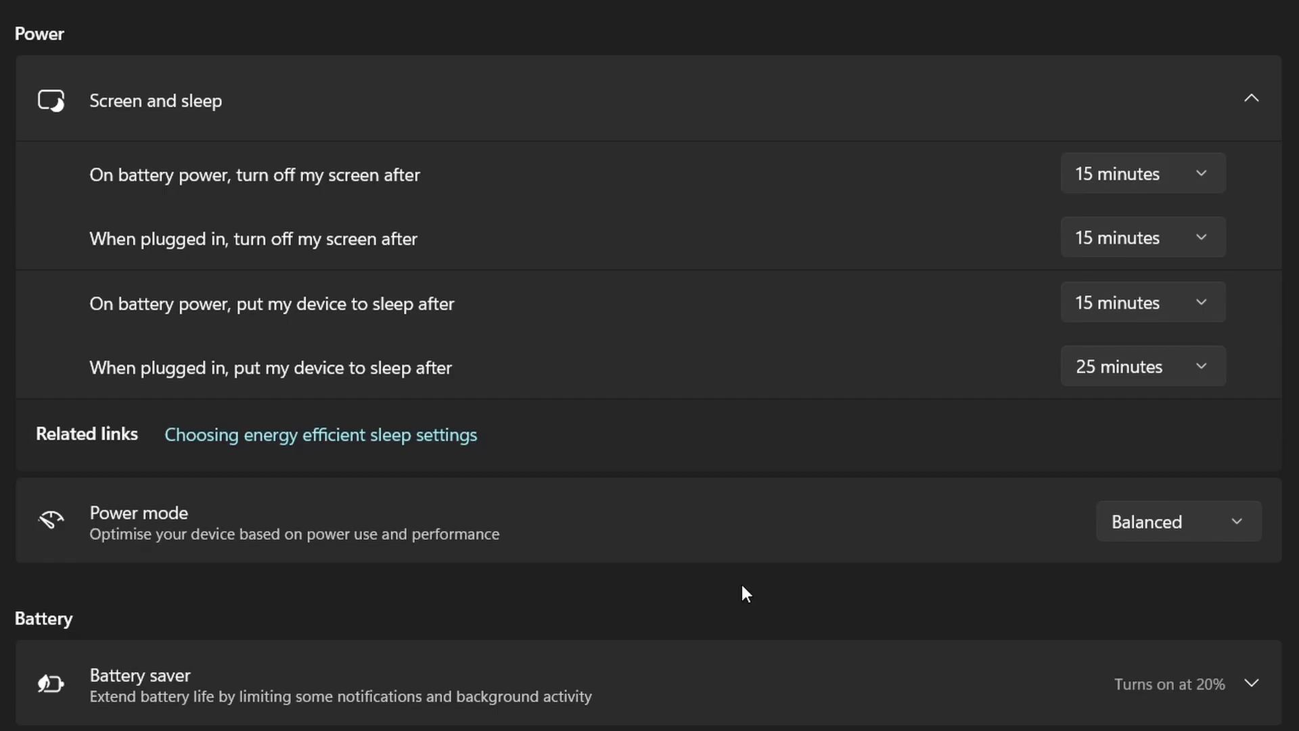
Expand the Power mode dropdown to view the available power modes
left_click(1154, 522)
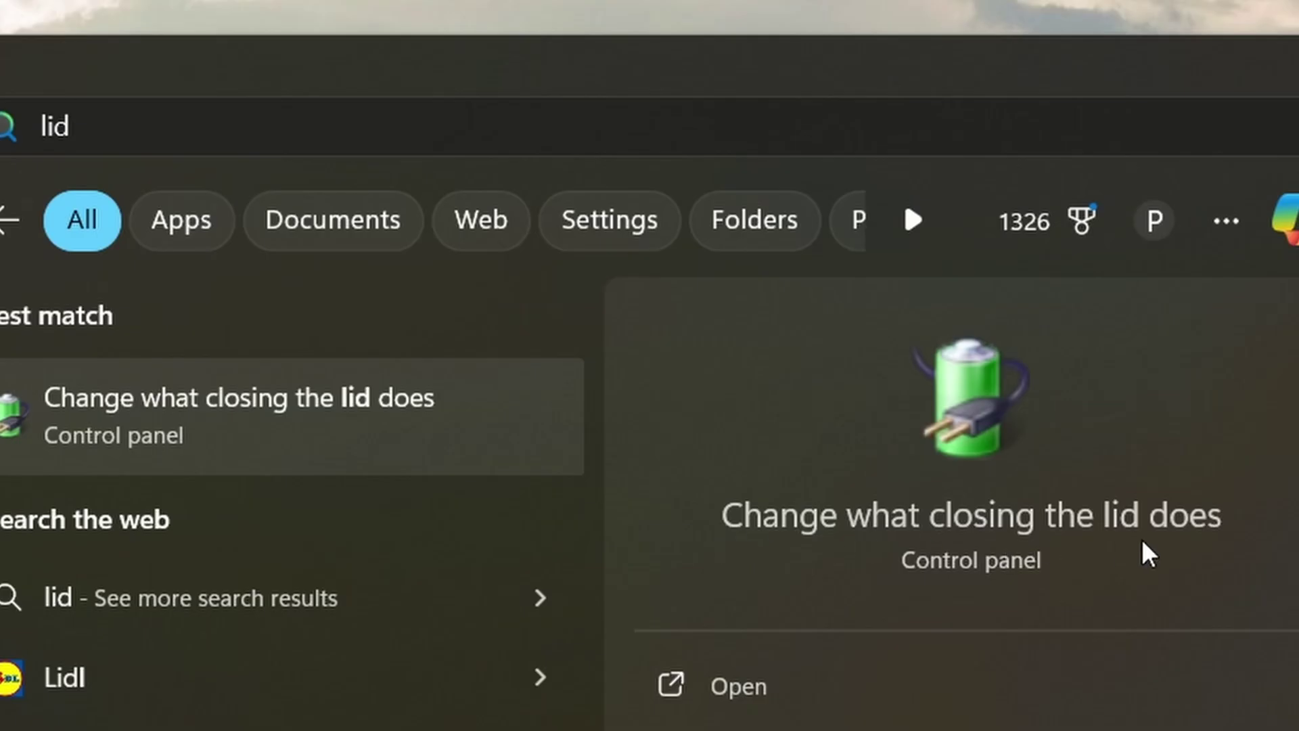